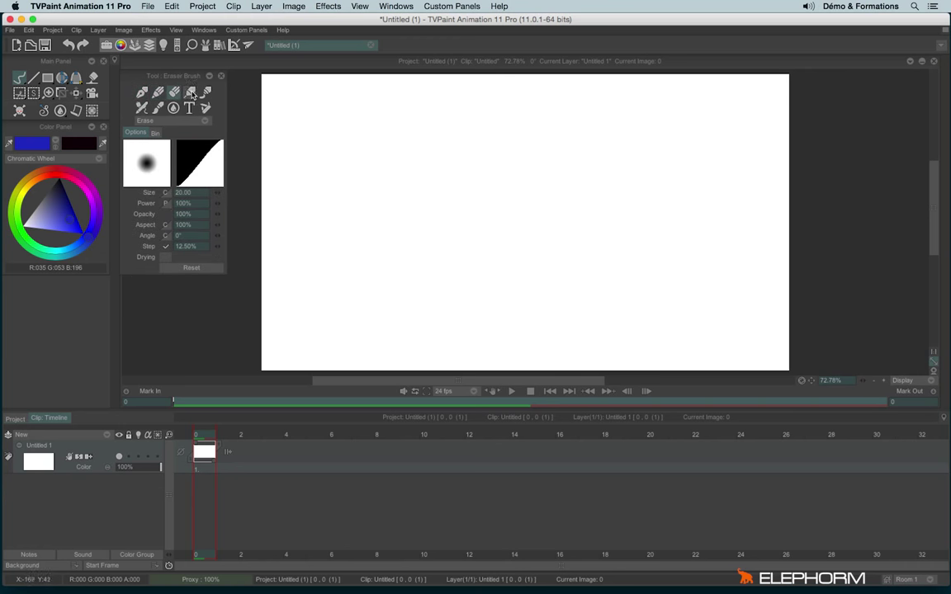
Browse the Mechanical Pen, Air Brush, Text and Custom Brush settings, then select Pen Brush.
click(190, 91)
click(158, 109)
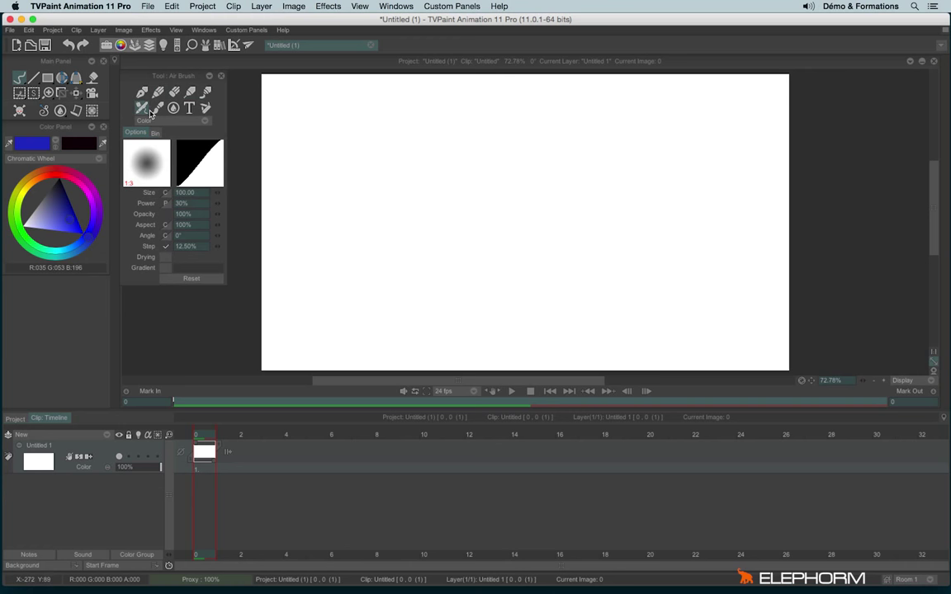
click(141, 92)
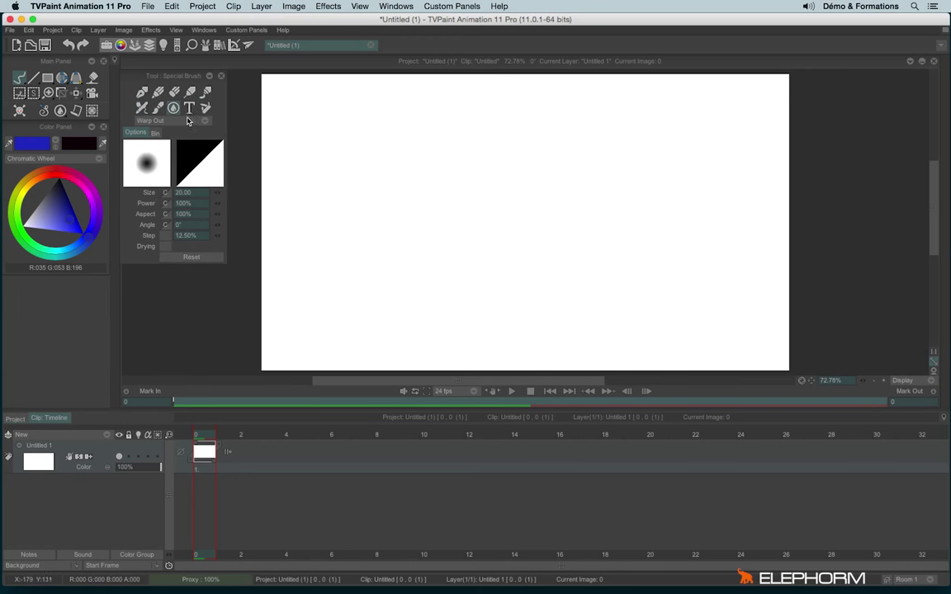
click(188, 108)
click(206, 108)
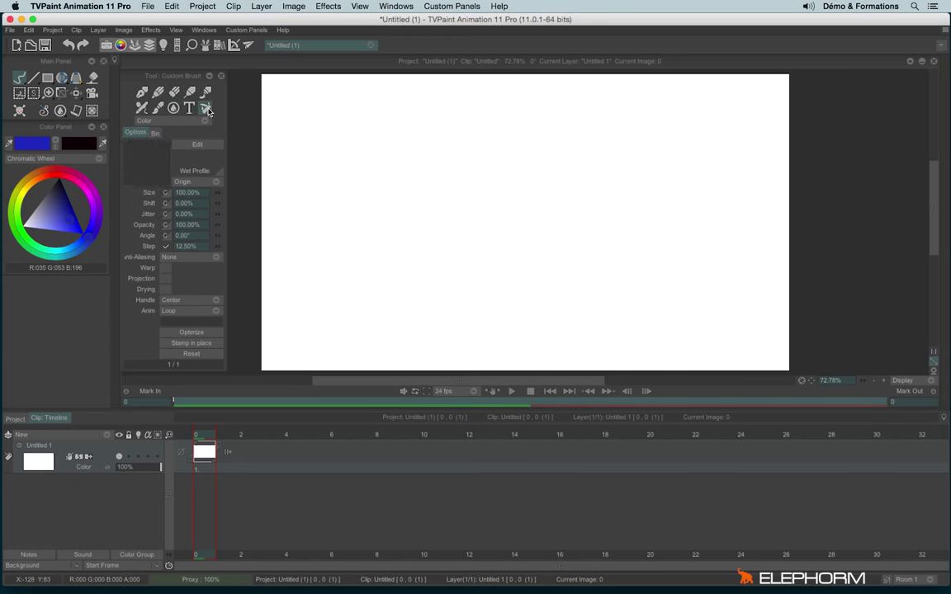
click(142, 93)
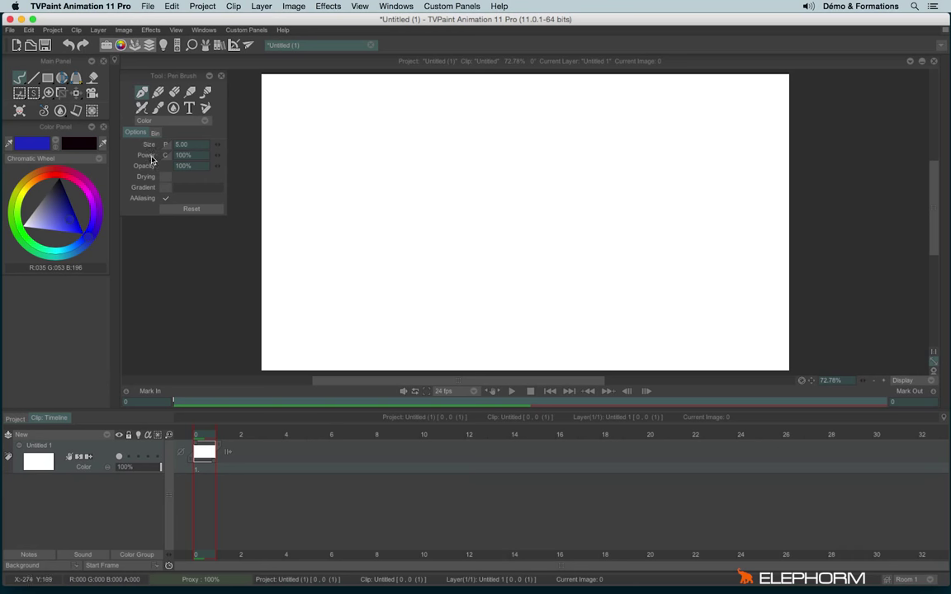
Paint a thin wavy stroke, a thick one at size ~64, then another at size 3.5.
mouse_move(309, 112)
mouse_down()
mouse_move(298, 132)
mouse_move(322, 224)
mouse_move(310, 370)
mouse_up()
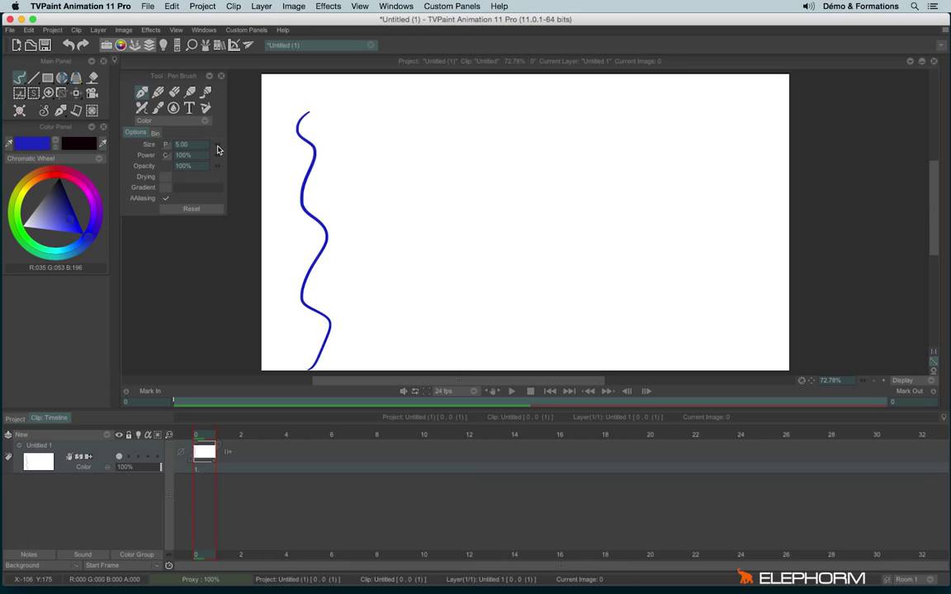
drag(223, 151, 312, 155)
mouse_move(357, 112)
mouse_down()
mouse_move(363, 193)
mouse_move(411, 339)
mouse_up()
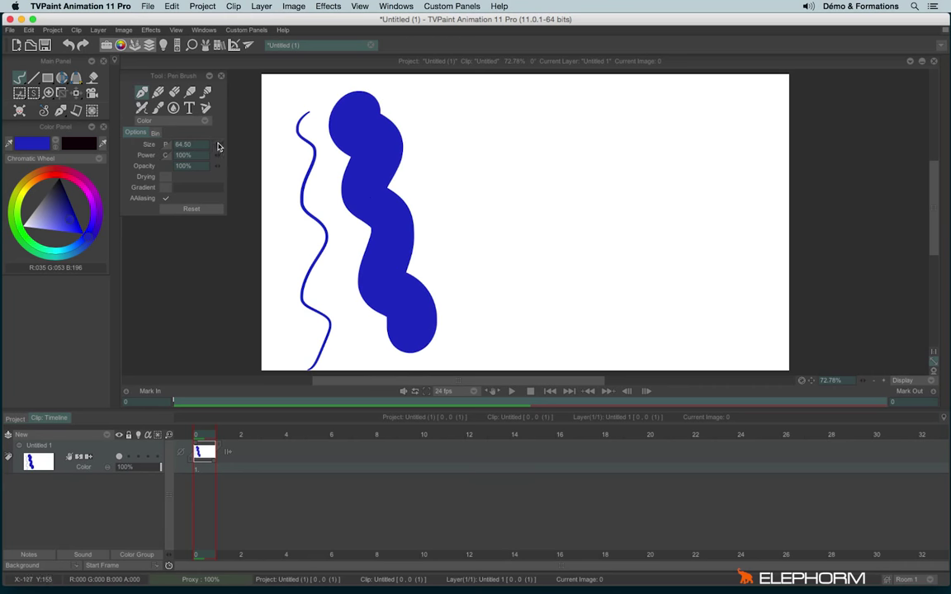
drag(217, 153, 69, 155)
mouse_move(455, 109)
mouse_down()
mouse_move(442, 124)
mouse_move(467, 219)
mouse_move(475, 336)
mouse_move(506, 353)
mouse_up()
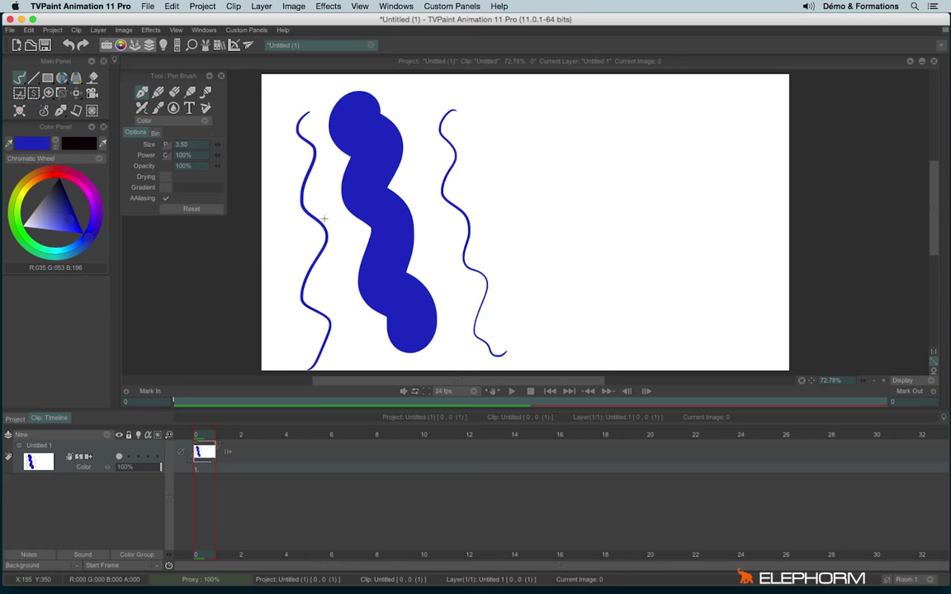
Resize the brush on the canvas with Z and paint a medium-thick blue wavy stroke.
key(z)
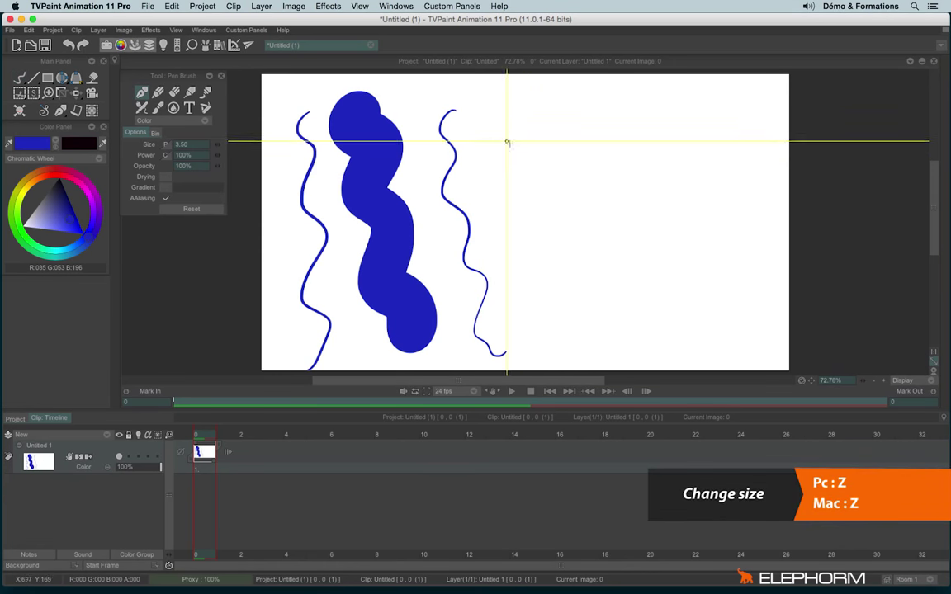
mouse_move(524, 155)
mouse_down()
mouse_move(498, 141)
mouse_move(534, 155)
mouse_move(513, 149)
mouse_up()
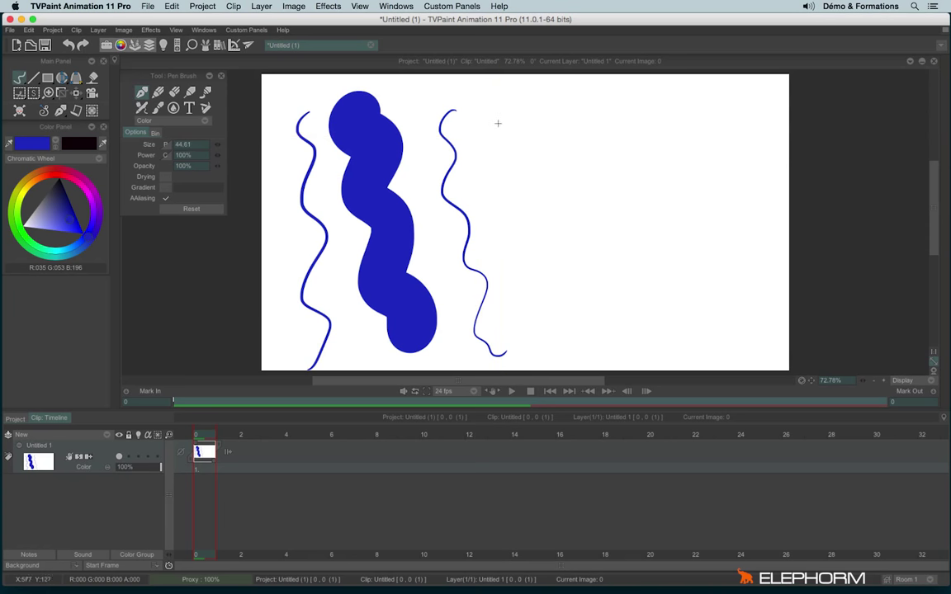
drag(495, 115, 540, 307)
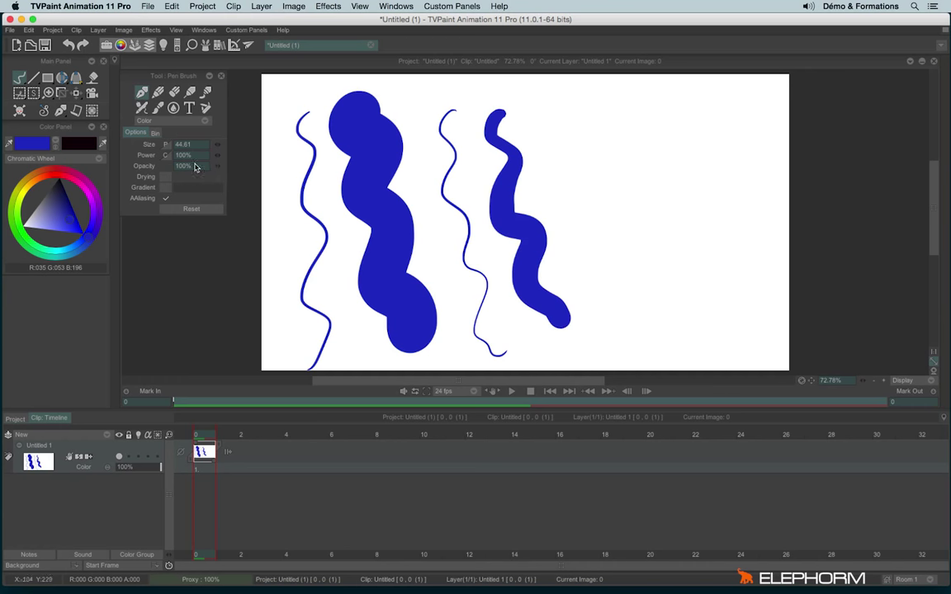
Paint a pale zig-zag at ~48% power, then a dark wavy stroke at 100% power.
drag(219, 160, 153, 153)
mouse_move(556, 103)
mouse_down()
mouse_move(620, 190)
mouse_move(665, 337)
mouse_up()
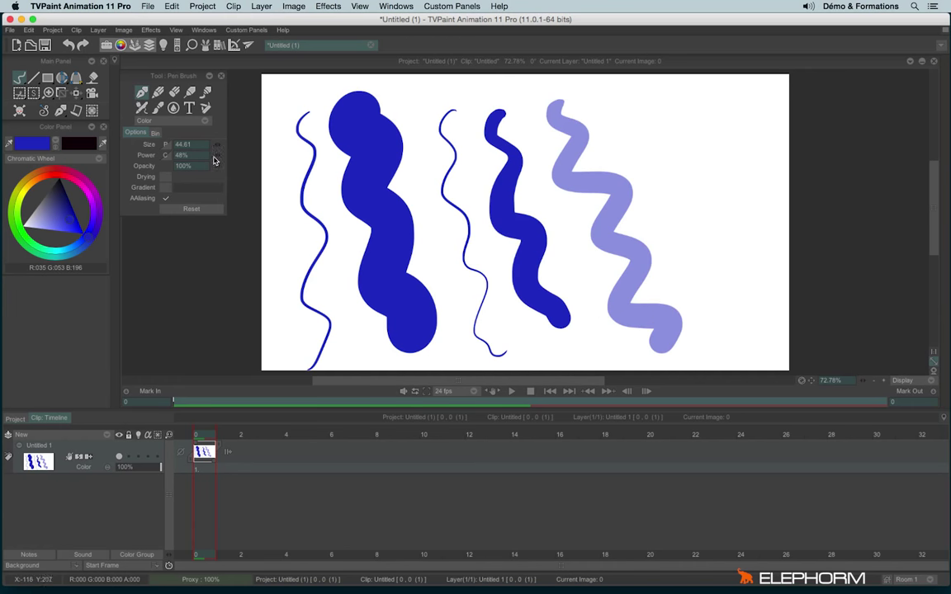
click(217, 155)
mouse_move(615, 90)
mouse_down()
mouse_move(635, 161)
mouse_move(702, 223)
mouse_move(747, 326)
mouse_up()
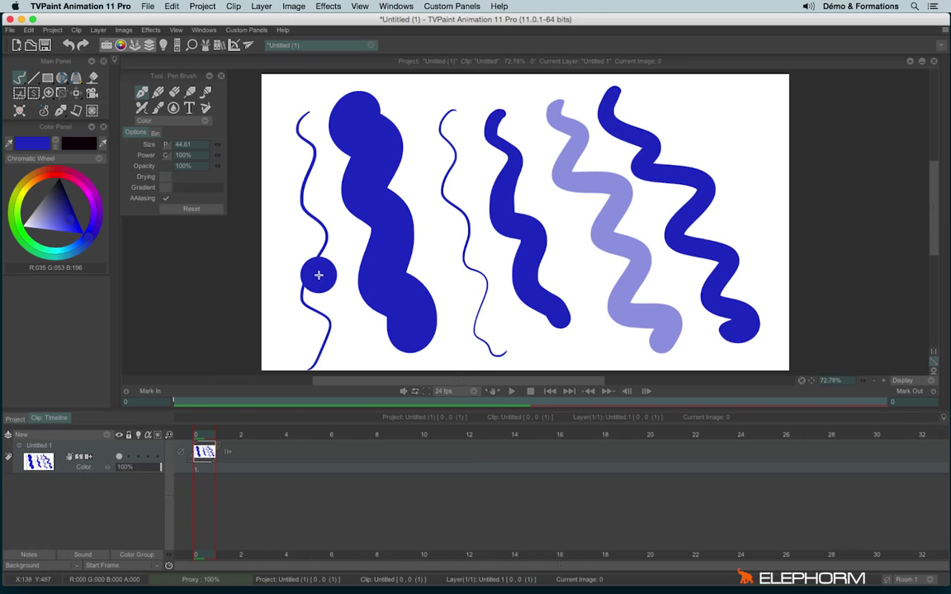
Clear all test strokes from the current image with Backspace.
key(BackSpace)
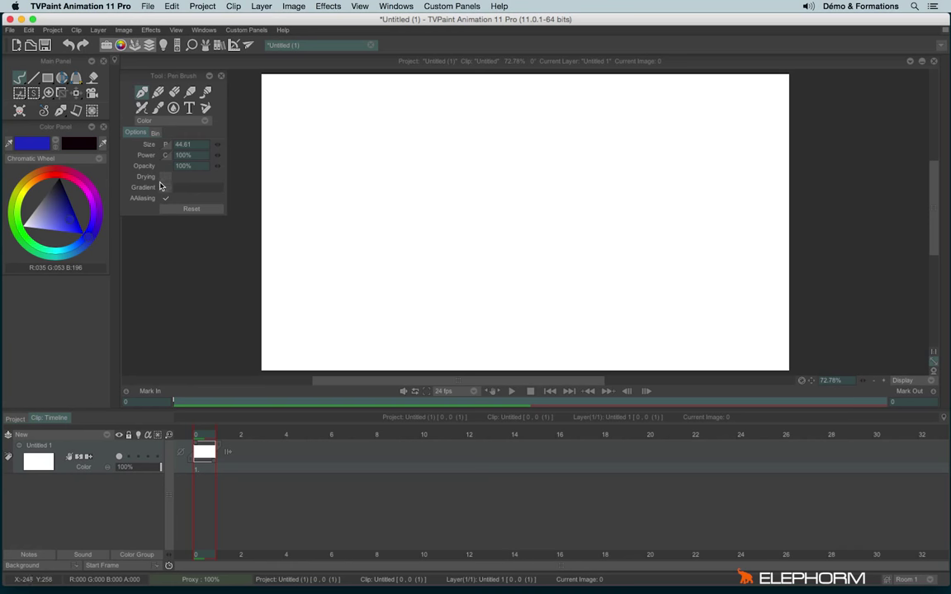
Enable Drying, set Power to 27%, scribble overlapping translucent strokes, then clear the image.
click(166, 177)
drag(196, 155, 115, 155)
mouse_move(369, 118)
mouse_down()
mouse_move(530, 307)
mouse_move(452, 216)
mouse_up()
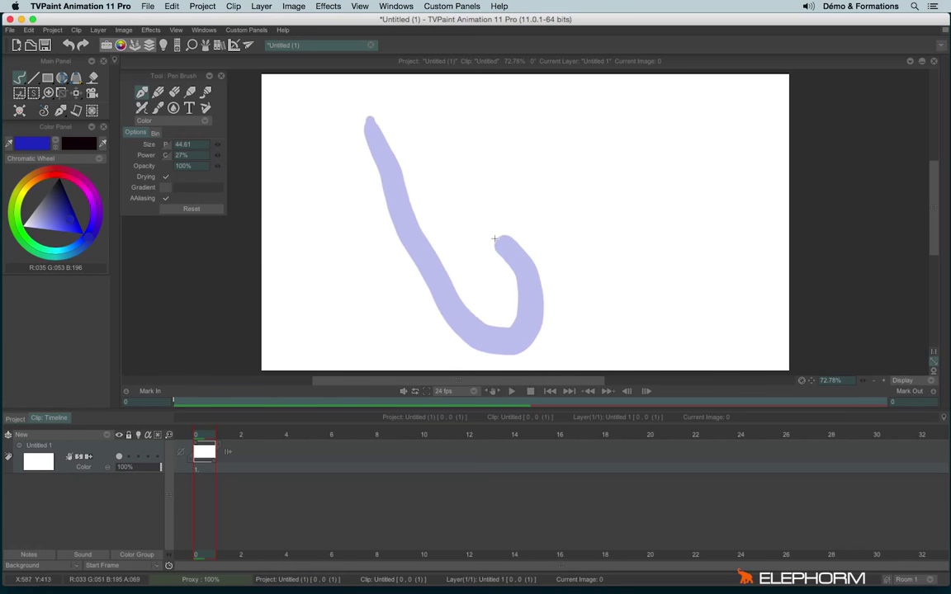
drag(451, 171, 353, 308)
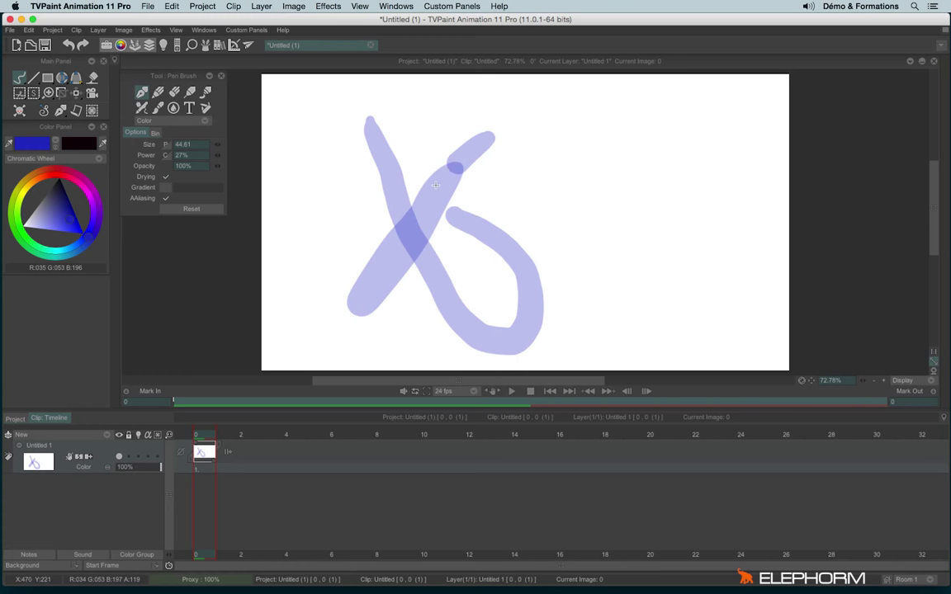
mouse_move(493, 136)
mouse_down()
mouse_move(332, 197)
mouse_move(331, 273)
mouse_move(420, 267)
mouse_move(375, 87)
mouse_move(390, 325)
mouse_move(323, 118)
mouse_move(428, 219)
mouse_move(339, 185)
mouse_move(396, 195)
mouse_move(314, 124)
mouse_move(465, 166)
mouse_move(297, 232)
mouse_move(413, 107)
mouse_move(338, 239)
mouse_move(493, 151)
mouse_move(301, 247)
mouse_move(397, 191)
mouse_move(338, 248)
mouse_move(407, 195)
mouse_up()
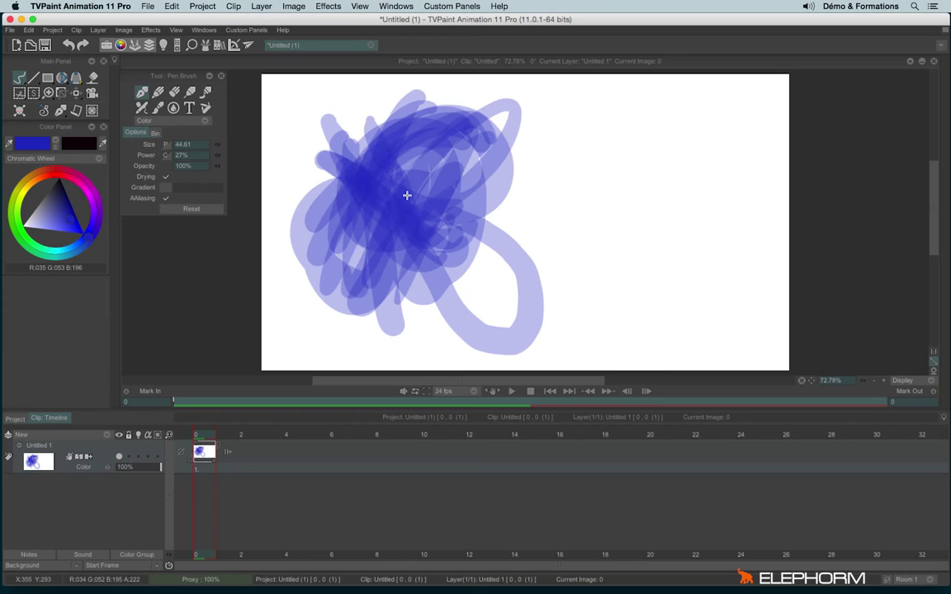
key(BackSpace)
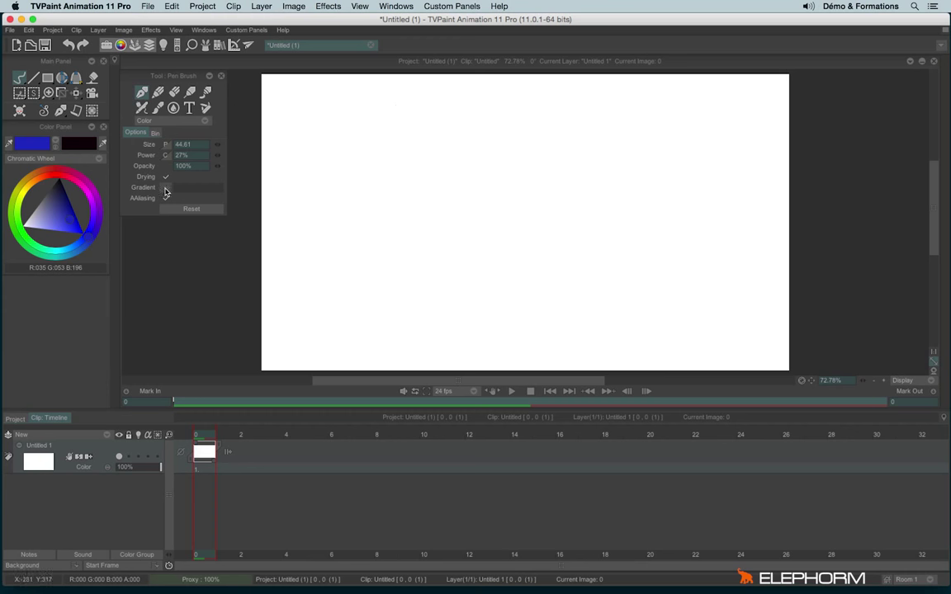
Set brush Power to 100% and paint large thick blue zig-zag scribbles.
drag(196, 155, 216, 155)
click(148, 157)
drag(387, 192, 488, 307)
mouse_move(541, 280)
mouse_down()
mouse_move(531, 186)
mouse_move(632, 322)
mouse_up()
mouse_move(401, 103)
mouse_down()
mouse_move(416, 132)
mouse_move(429, 264)
mouse_move(514, 255)
mouse_up()
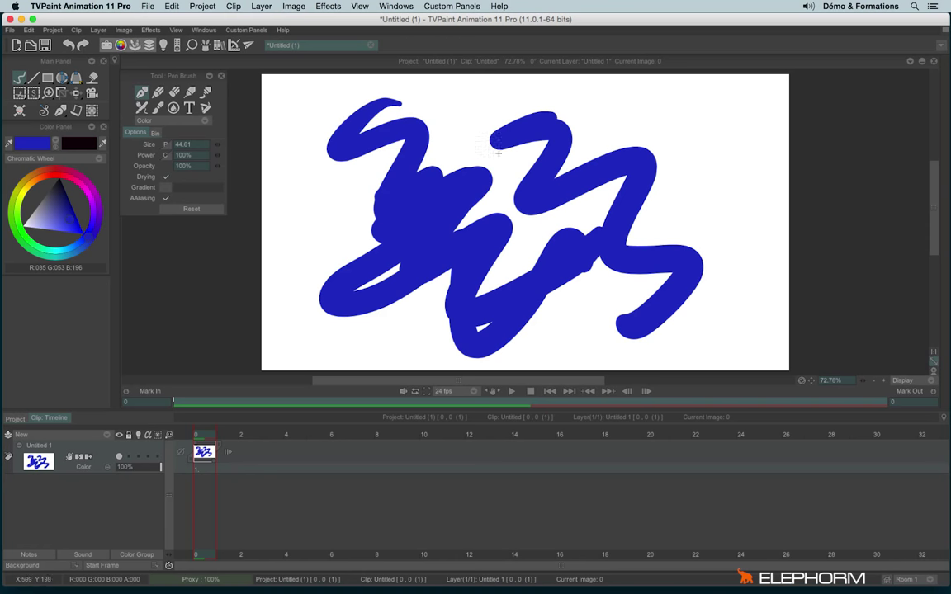
Erase parts of the scribbles, add a looping stroke and dot, then clear the canvas.
click(159, 120)
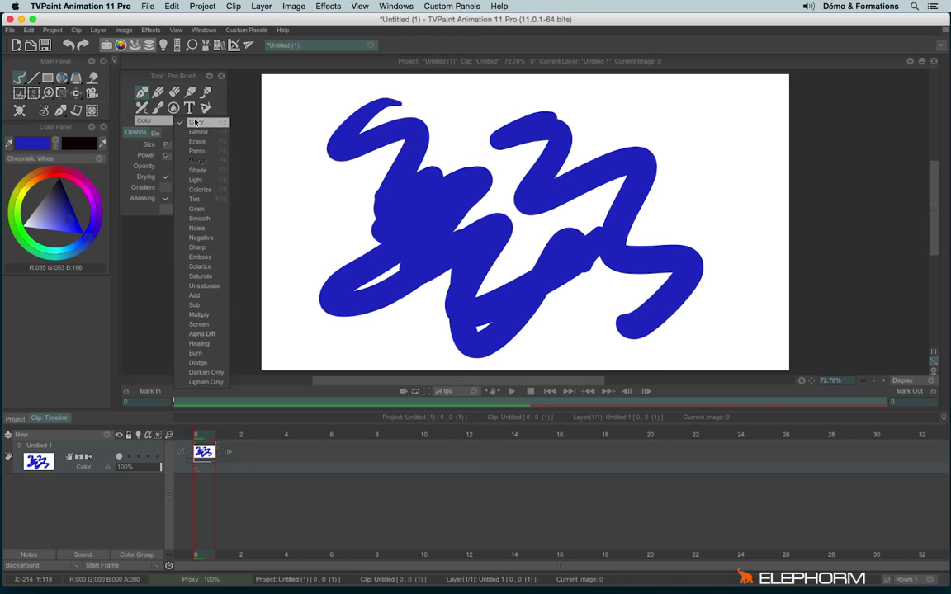
click(115, 163)
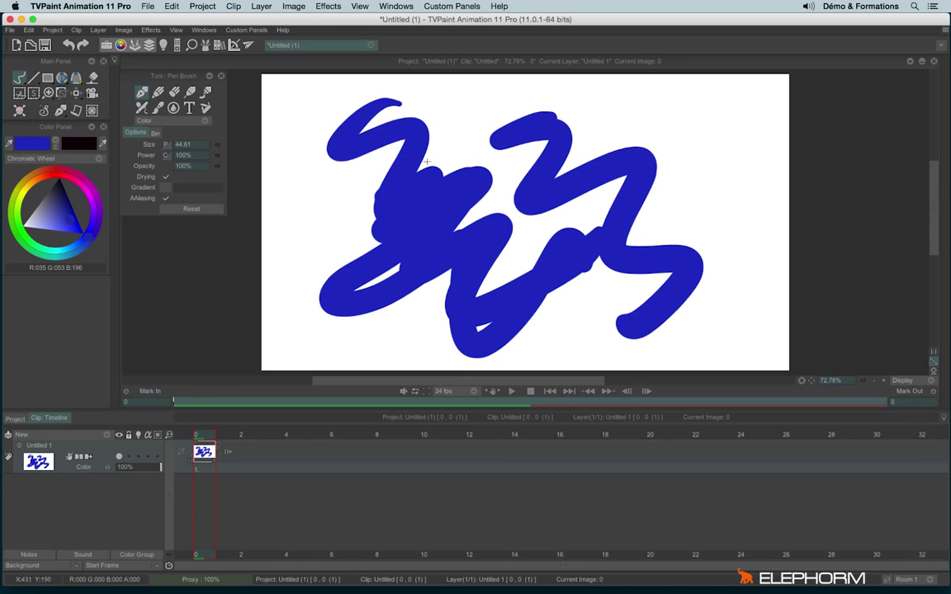
mouse_move(427, 162)
mouse_down()
mouse_move(384, 261)
mouse_move(495, 296)
mouse_move(450, 235)
mouse_up()
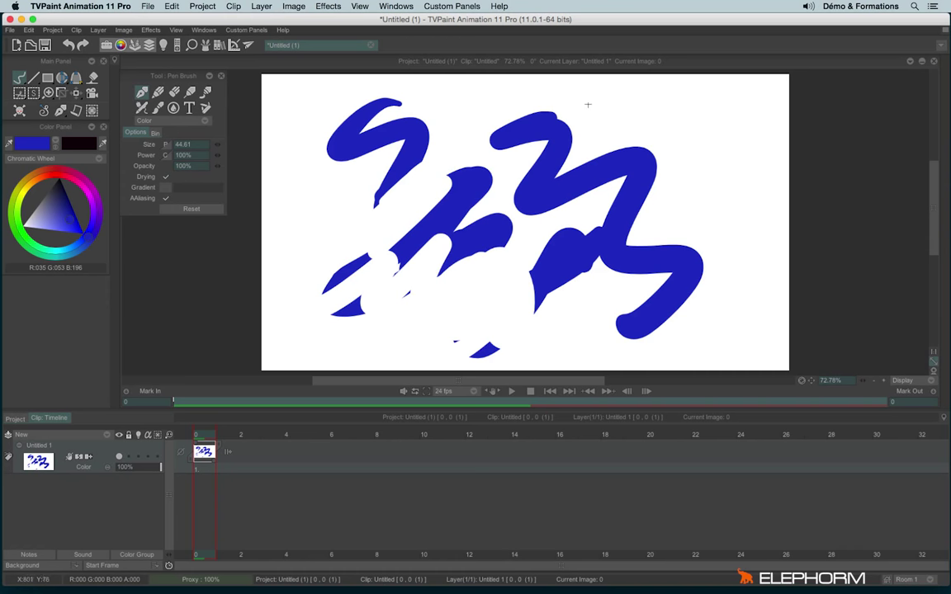
drag(528, 103, 612, 172)
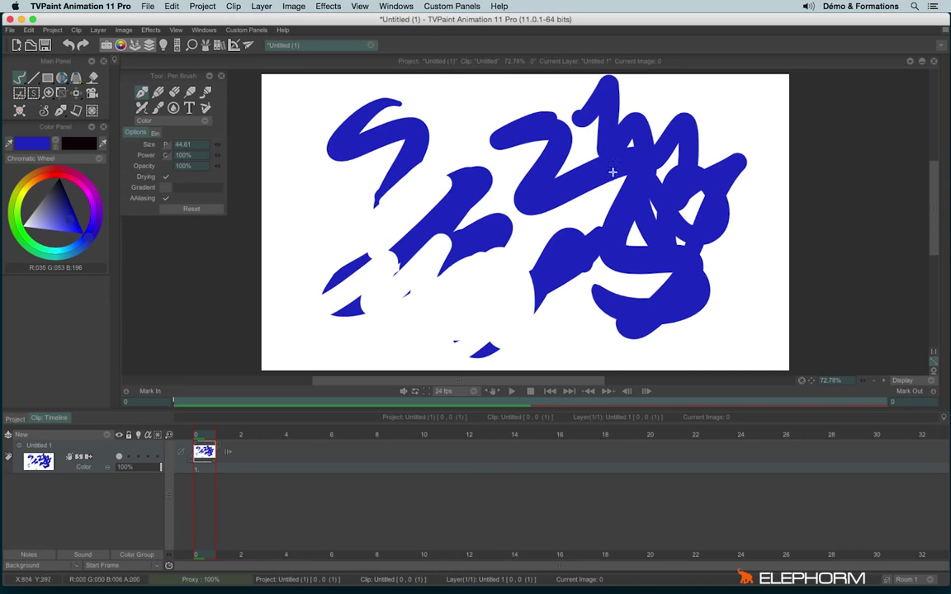
mouse_move(499, 169)
mouse_down()
mouse_move(701, 256)
mouse_move(472, 178)
mouse_up()
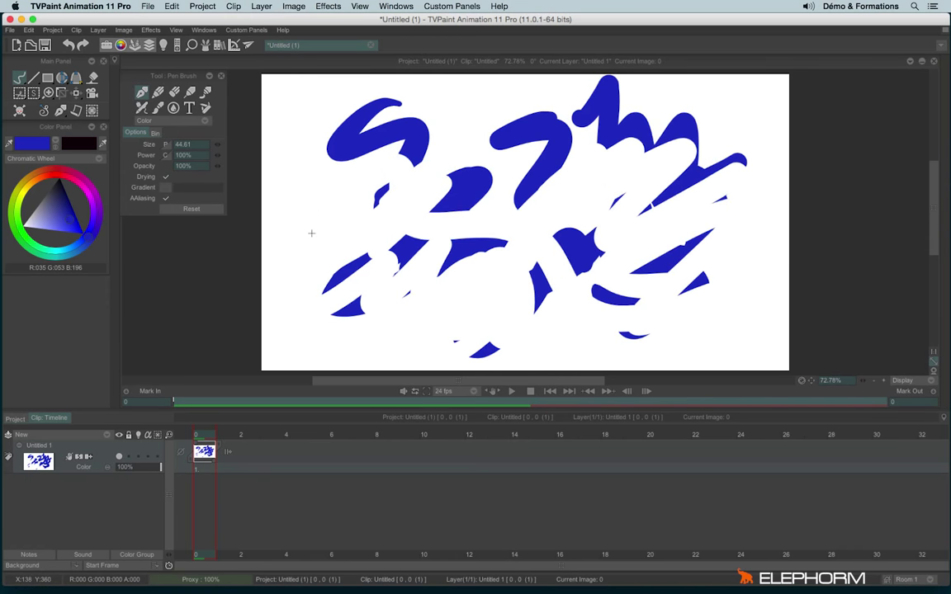
click(472, 178)
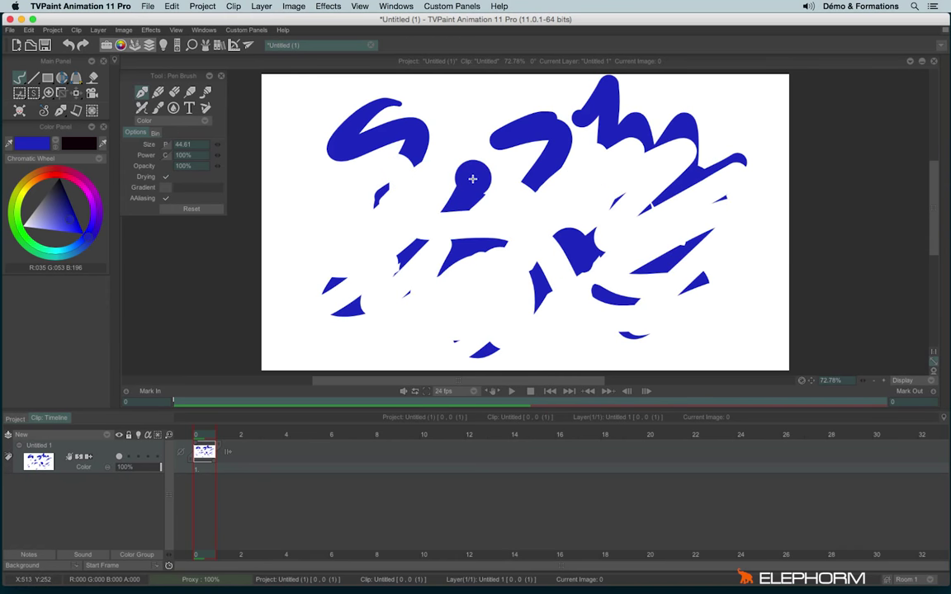
key(BackSpace)
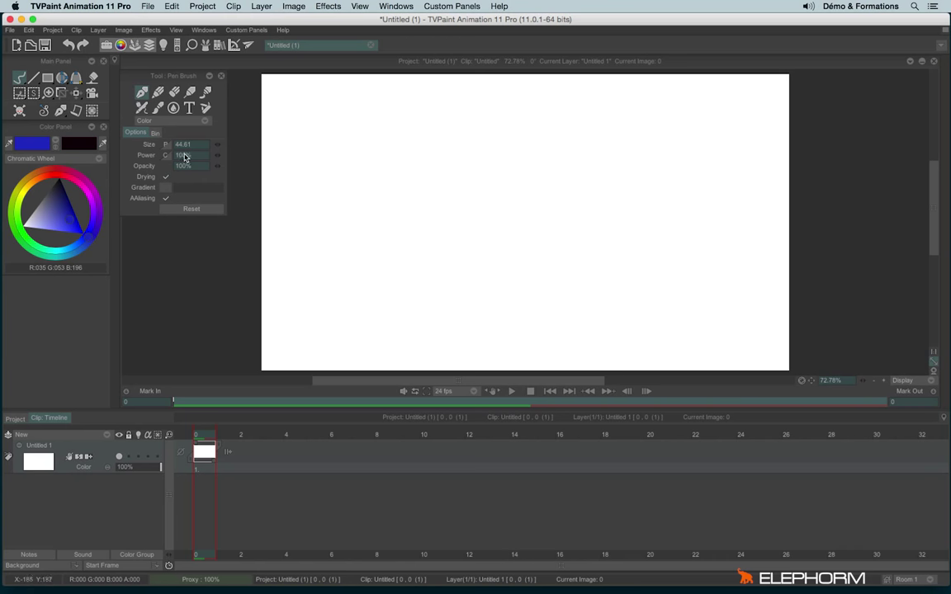
Reset the Pen Brush to defaults, draw lines at sizes 7 and 26.5, then clear.
click(184, 210)
mouse_move(311, 114)
mouse_down()
mouse_move(394, 209)
mouse_move(589, 294)
mouse_up()
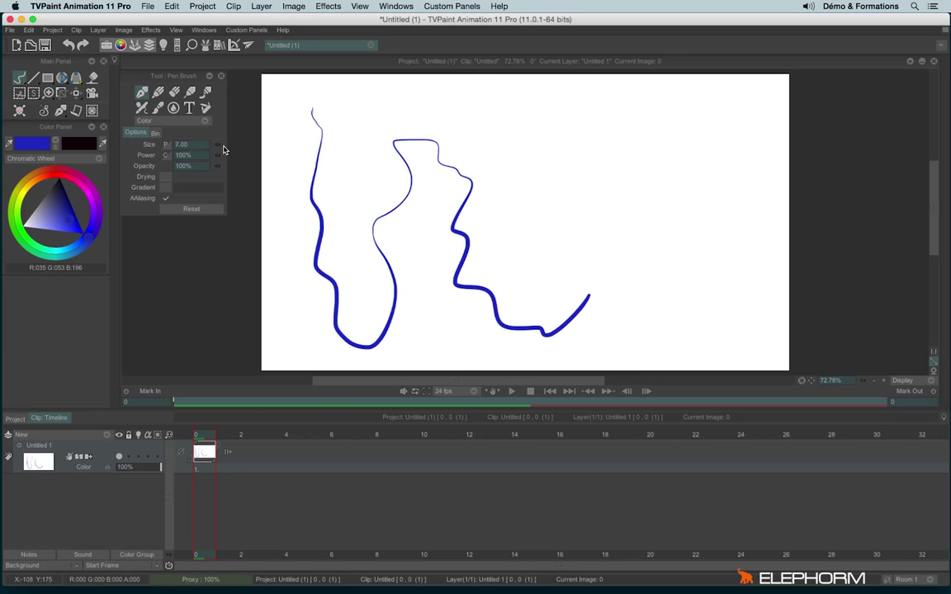
mouse_move(522, 145)
mouse_down()
mouse_move(718, 227)
mouse_move(603, 273)
mouse_move(457, 116)
mouse_move(739, 266)
mouse_up()
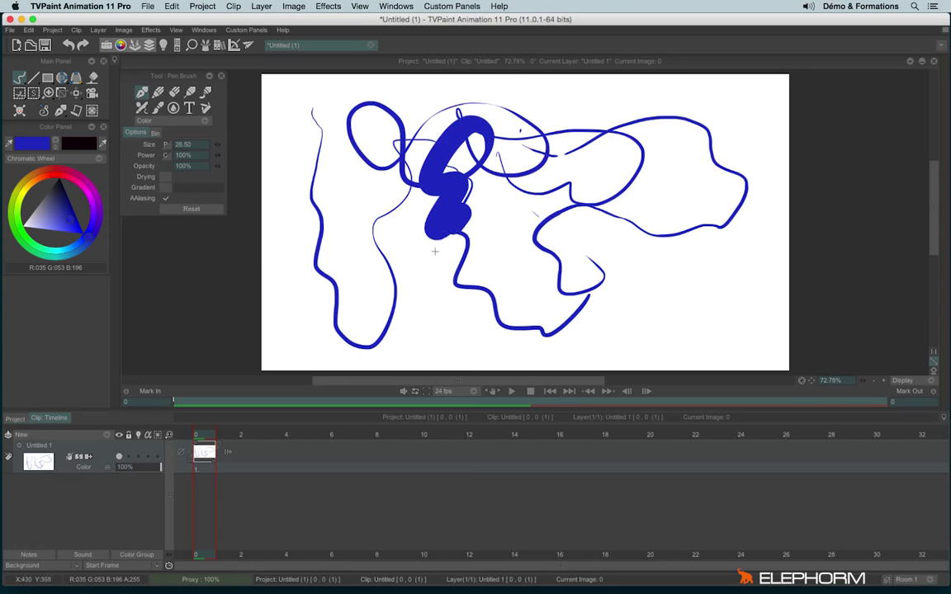
mouse_move(767, 232)
mouse_down()
mouse_move(405, 187)
mouse_move(495, 318)
mouse_up()
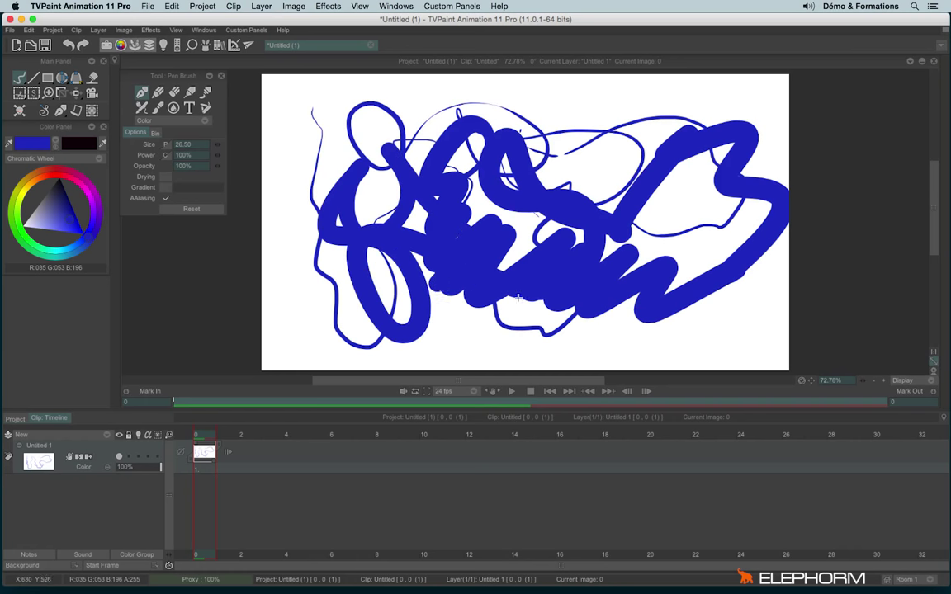
key(BackSpace)
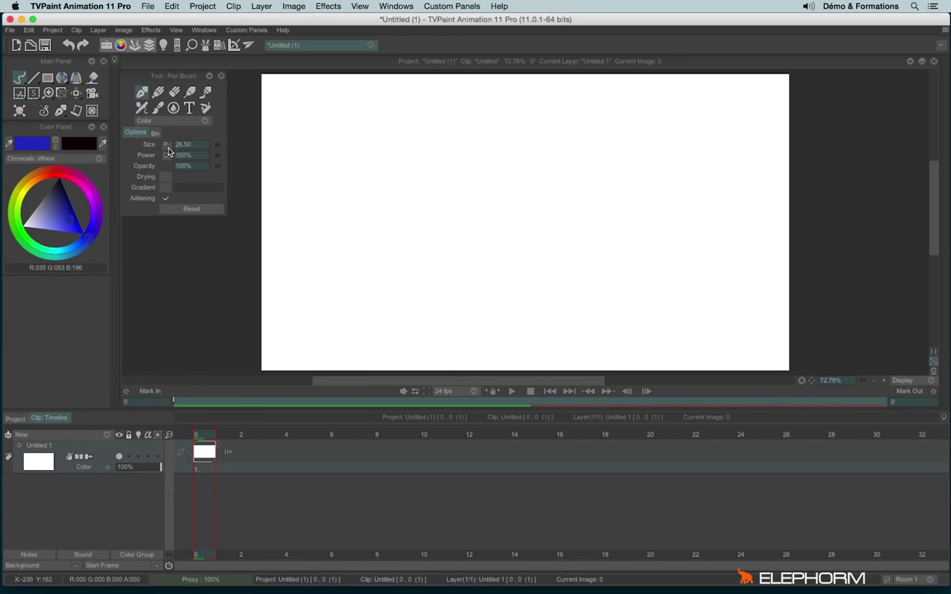
Set Size dynamics to Constant, paint two test strokes, then clear the canvas.
click(166, 145)
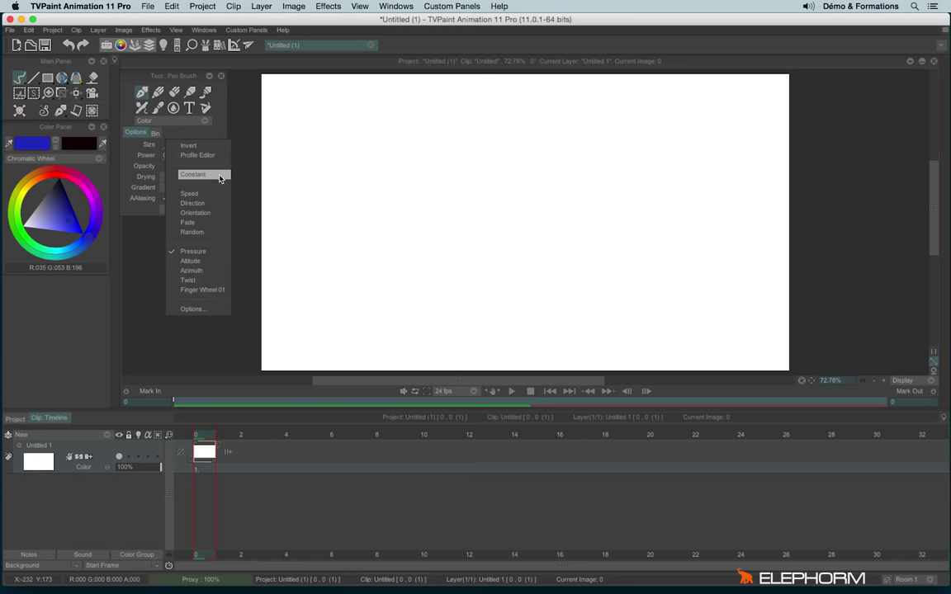
click(223, 175)
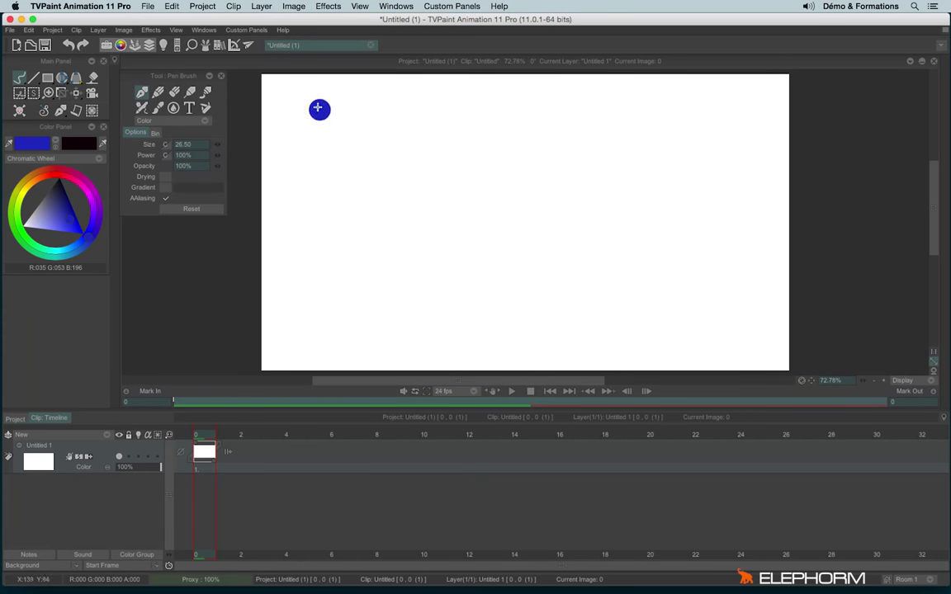
mouse_move(316, 117)
mouse_down()
mouse_move(371, 191)
mouse_move(439, 319)
mouse_move(531, 275)
mouse_up()
mouse_move(494, 248)
mouse_down()
mouse_move(636, 249)
mouse_move(648, 290)
mouse_move(475, 264)
mouse_up()
key(BackSpace)
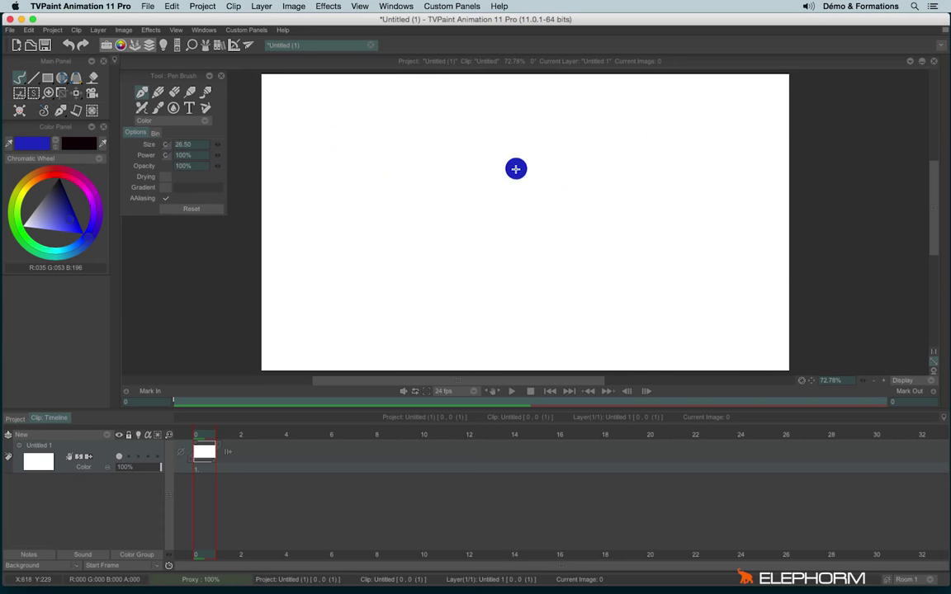
Set Size dynamics to Speed, paint wavy and zigzag test strokes, then clear the canvas.
click(165, 145)
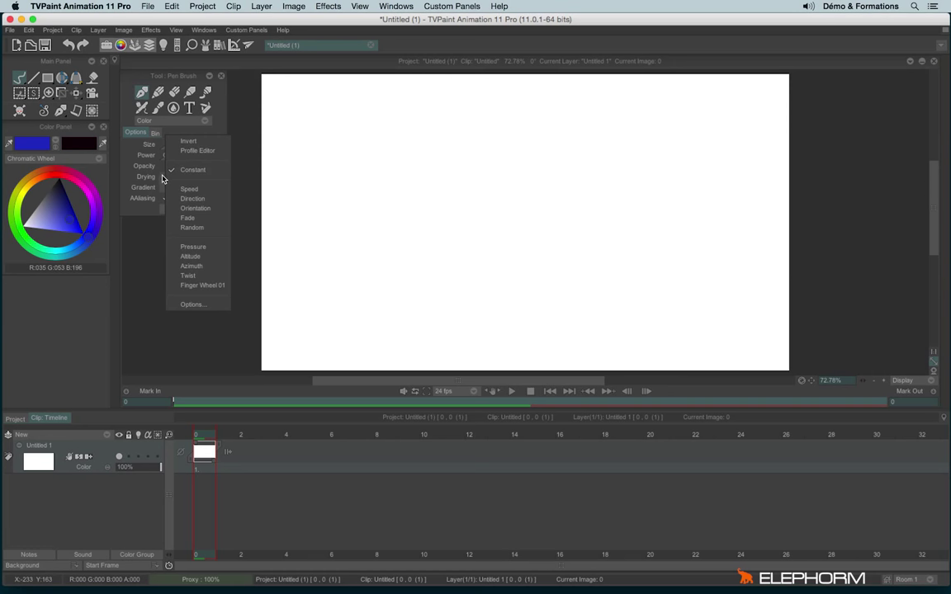
click(203, 190)
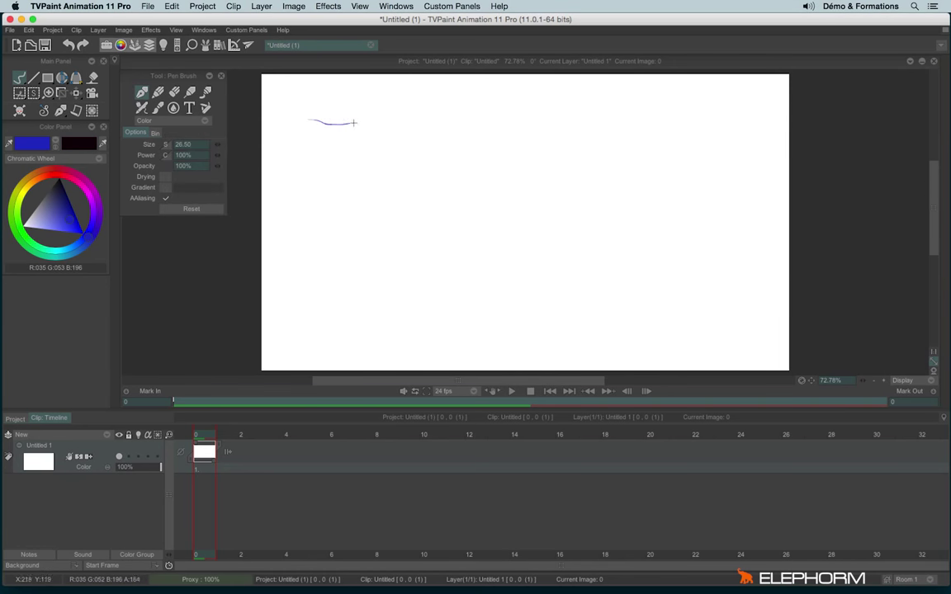
mouse_move(353, 123)
mouse_down()
mouse_move(433, 102)
mouse_move(456, 121)
mouse_move(589, 109)
mouse_move(686, 130)
mouse_up()
mouse_move(301, 221)
mouse_down()
mouse_move(573, 138)
mouse_move(488, 290)
mouse_move(696, 276)
mouse_move(495, 331)
mouse_up()
mouse_move(274, 254)
mouse_down()
mouse_move(707, 163)
mouse_move(507, 221)
mouse_up()
key(BackSpace)
click(166, 145)
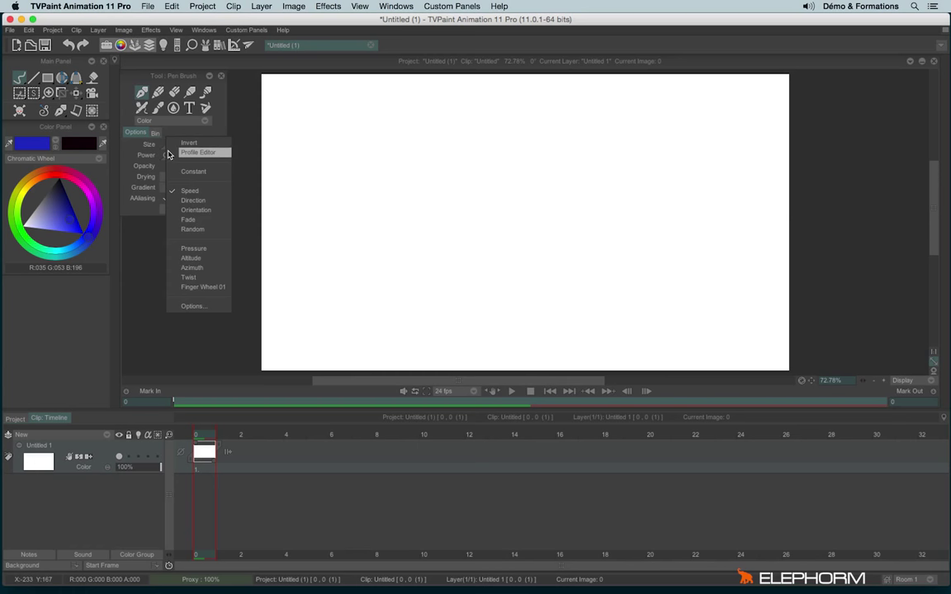
Test Random size dynamics with a looping stroke, clear it, then restore Constant size.
click(199, 230)
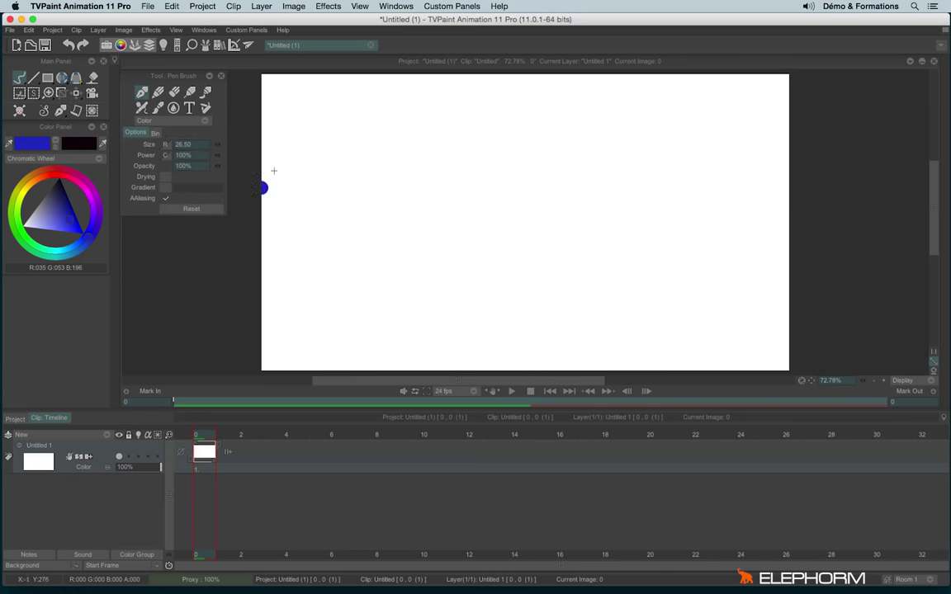
mouse_move(380, 164)
mouse_down()
mouse_move(535, 145)
mouse_move(647, 148)
mouse_move(698, 229)
mouse_move(556, 220)
mouse_move(553, 312)
mouse_move(419, 297)
mouse_move(327, 319)
mouse_move(310, 176)
mouse_move(361, 222)
mouse_up()
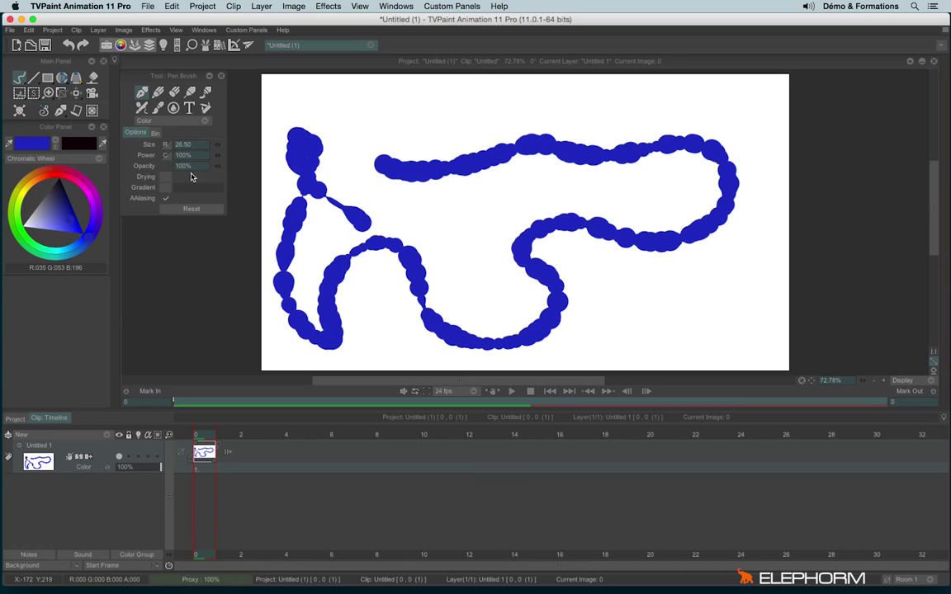
key(BackSpace)
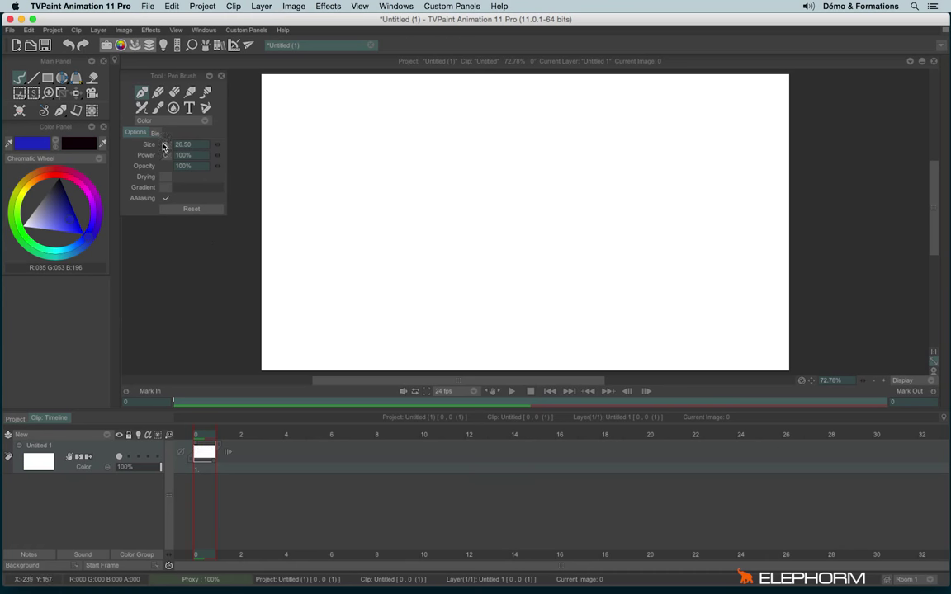
click(166, 155)
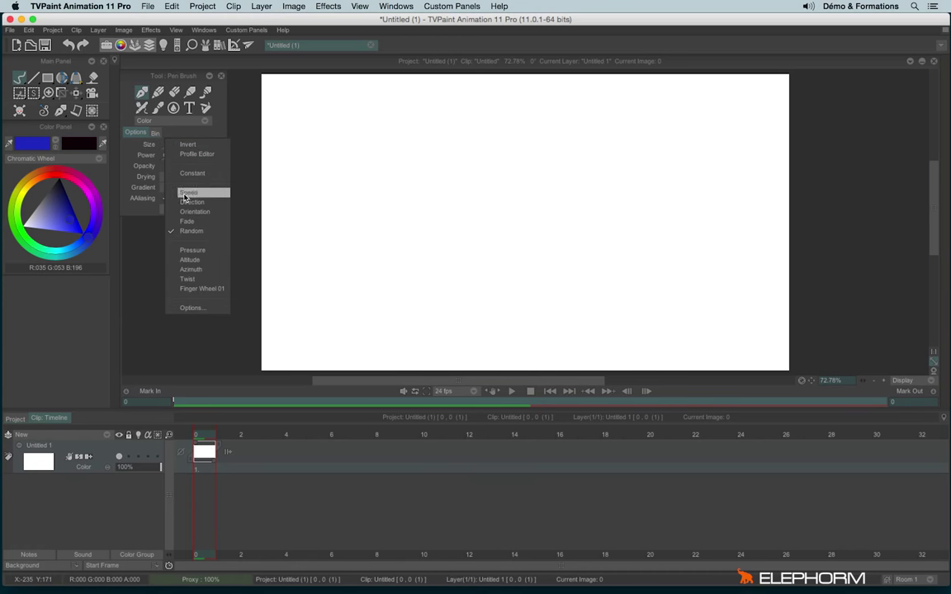
click(192, 173)
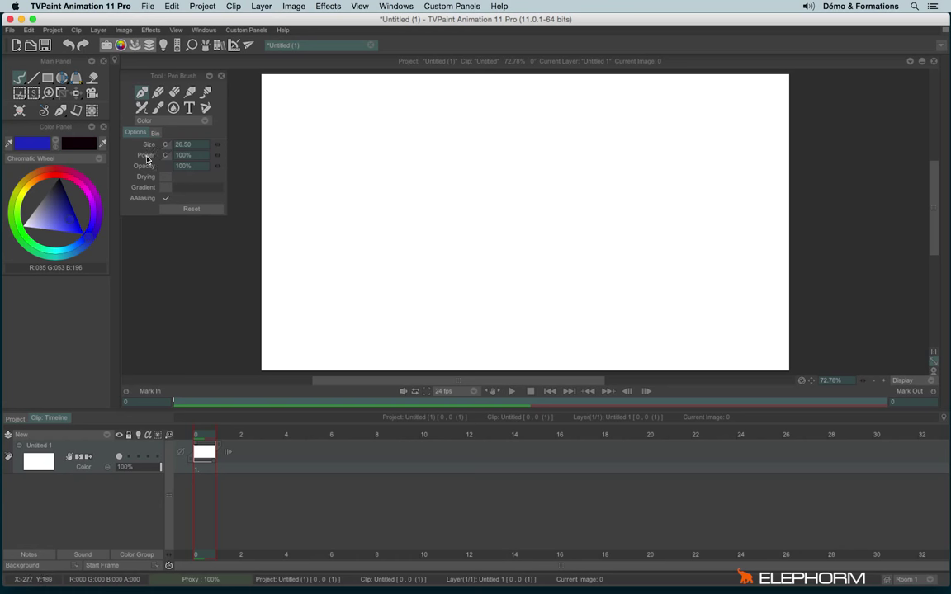
Set Power dynamics to Pressure, scribble pale-to-deep blue test strokes, then clear the canvas.
click(166, 157)
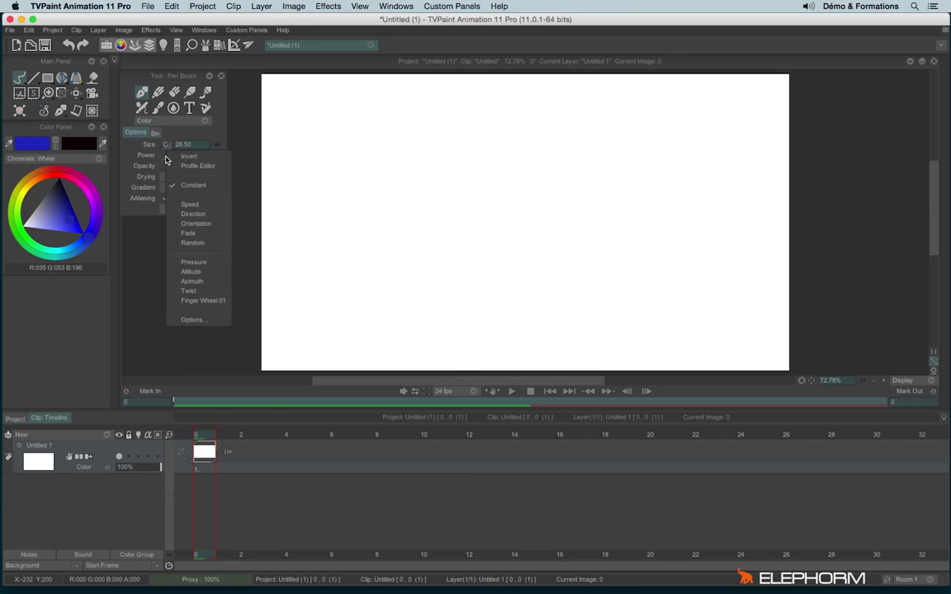
click(203, 263)
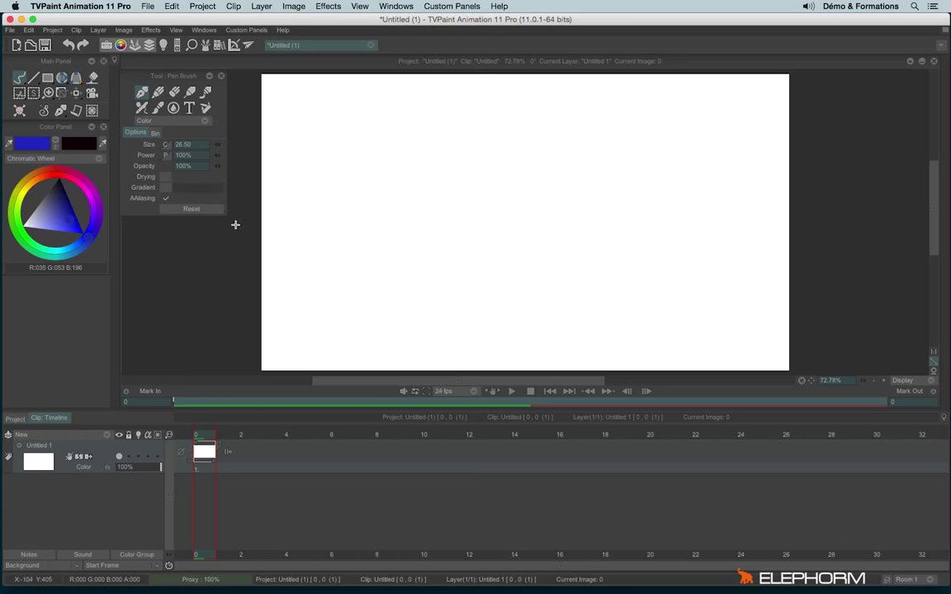
mouse_move(330, 163)
mouse_down()
mouse_move(496, 281)
mouse_move(625, 280)
mouse_move(536, 177)
mouse_move(438, 161)
mouse_move(413, 239)
mouse_move(376, 255)
mouse_move(636, 159)
mouse_move(487, 147)
mouse_move(578, 207)
mouse_move(469, 243)
mouse_move(498, 267)
mouse_move(595, 288)
mouse_move(712, 296)
mouse_up()
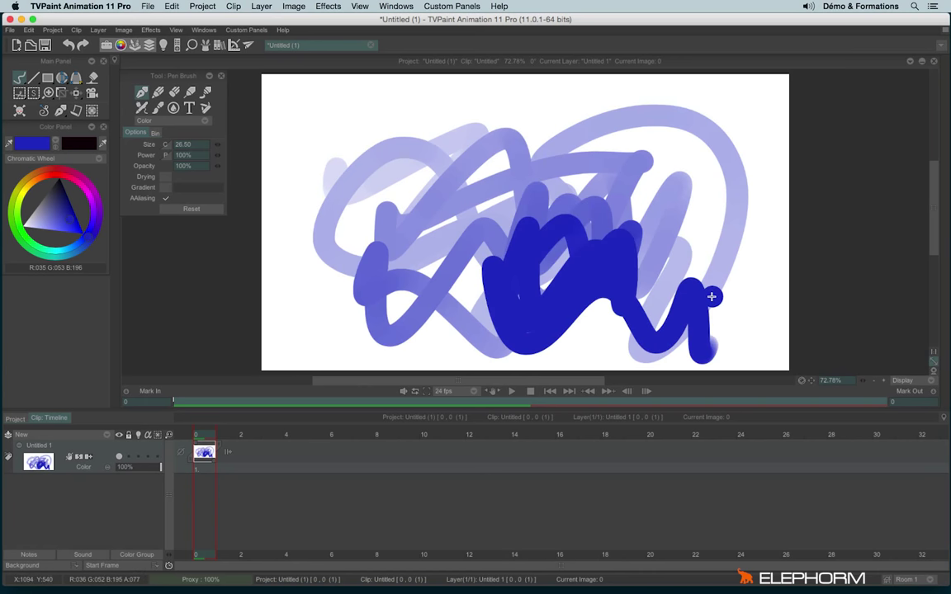
key(BackSpace)
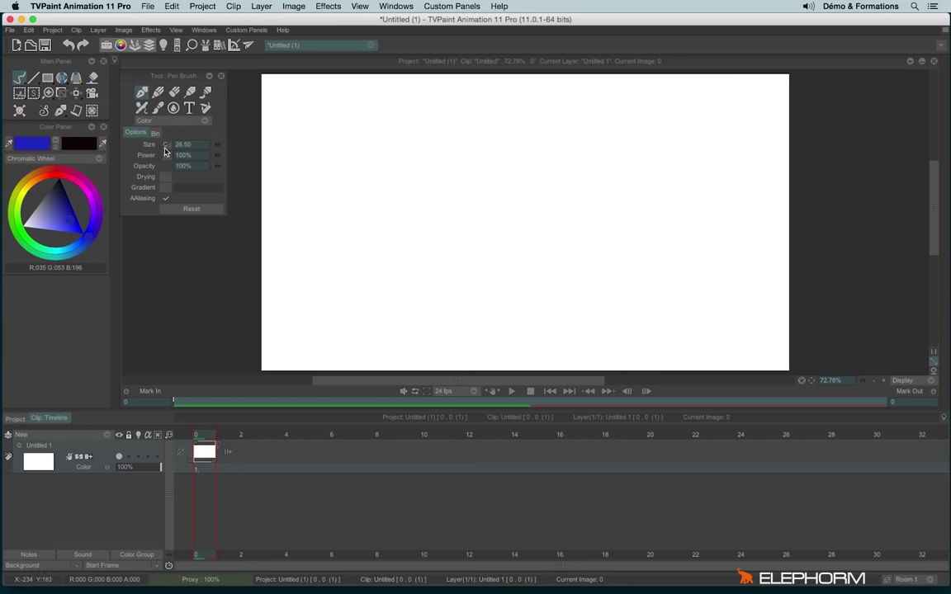
Set Size dynamics to Speed and paint thin zigzag test strokes.
click(165, 146)
click(185, 178)
click(308, 160)
mouse_move(380, 162)
mouse_down()
mouse_move(563, 149)
mouse_move(575, 293)
mouse_move(728, 165)
mouse_move(650, 121)
mouse_move(518, 100)
mouse_move(403, 106)
mouse_up()
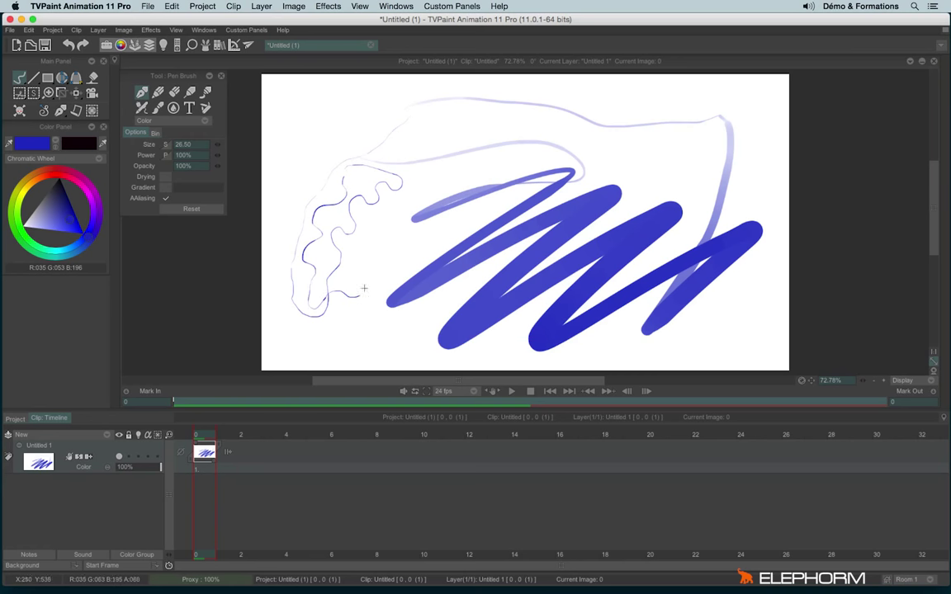
drag(363, 288, 365, 241)
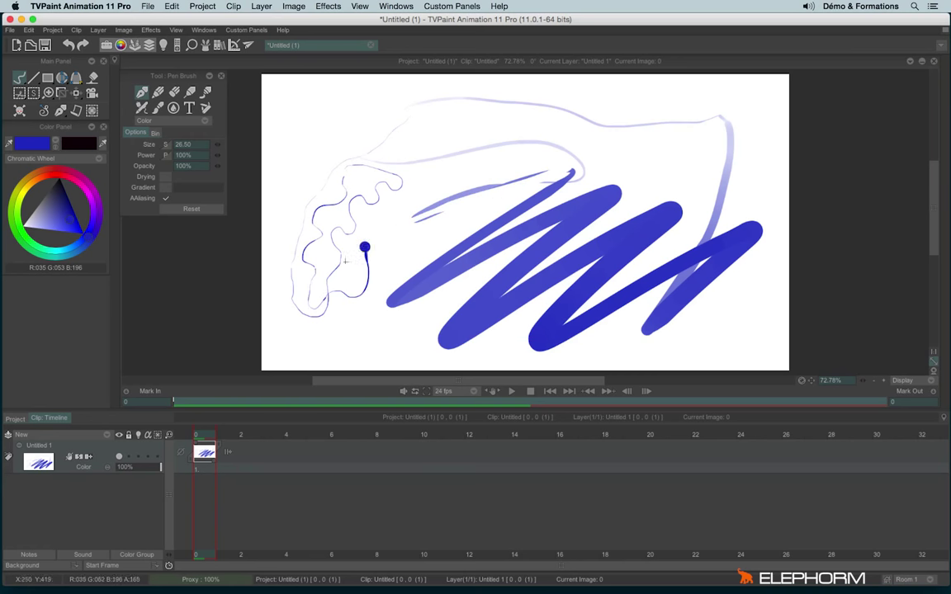
Zoom in to inspect, paint wide light and dark diagonal strokes, then clear the canvas.
scroll(366, 243, up, 3)
scroll(330, 221, up, 5)
scroll(450, 247, up, 5)
scroll(450, 247, down, 3)
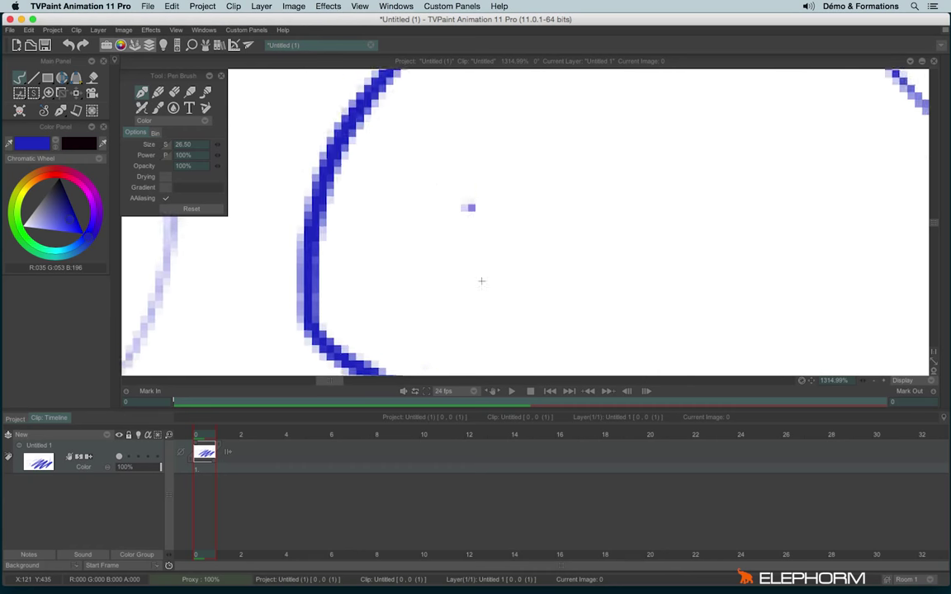
scroll(482, 280, down, 3)
scroll(410, 223, down, 4)
scroll(537, 185, down, 3)
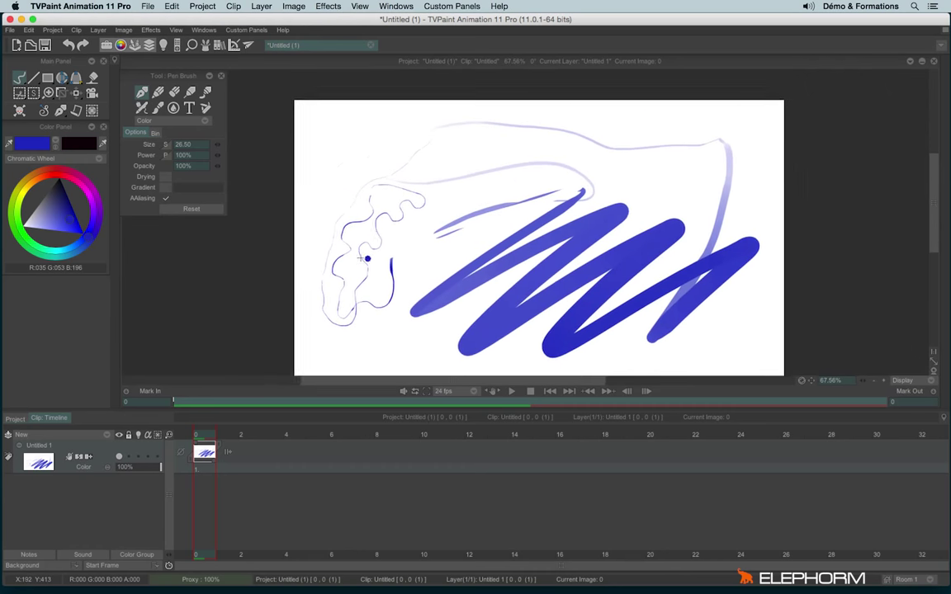
scroll(538, 186, down, 1)
mouse_move(370, 161)
mouse_down()
mouse_move(365, 185)
mouse_move(394, 211)
mouse_move(355, 289)
mouse_move(488, 250)
mouse_move(462, 272)
mouse_move(578, 181)
mouse_move(479, 297)
mouse_move(541, 285)
mouse_move(639, 145)
mouse_up()
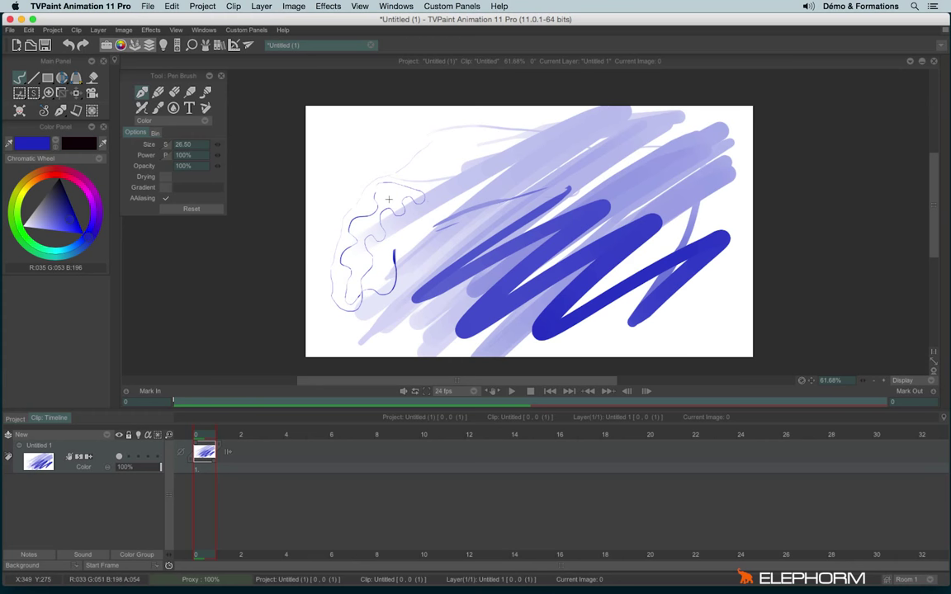
mouse_move(424, 132)
mouse_down()
mouse_move(263, 297)
mouse_move(280, 327)
mouse_move(512, 103)
mouse_move(339, 256)
mouse_move(396, 281)
mouse_move(724, 140)
mouse_up()
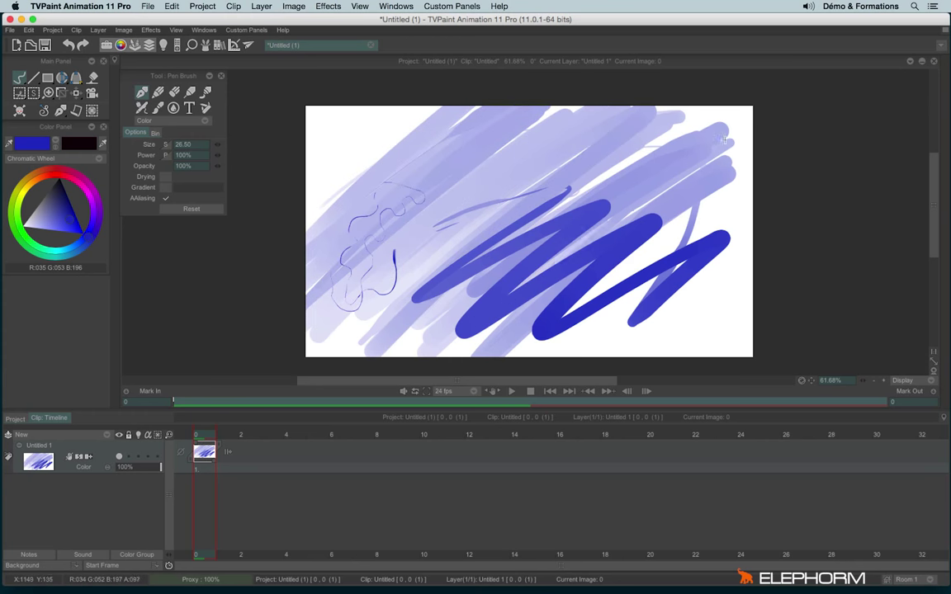
mouse_move(631, 120)
mouse_down()
mouse_move(355, 351)
mouse_move(602, 121)
mouse_move(330, 322)
mouse_move(438, 191)
mouse_move(523, 176)
mouse_move(439, 310)
mouse_move(615, 177)
mouse_move(582, 260)
mouse_up()
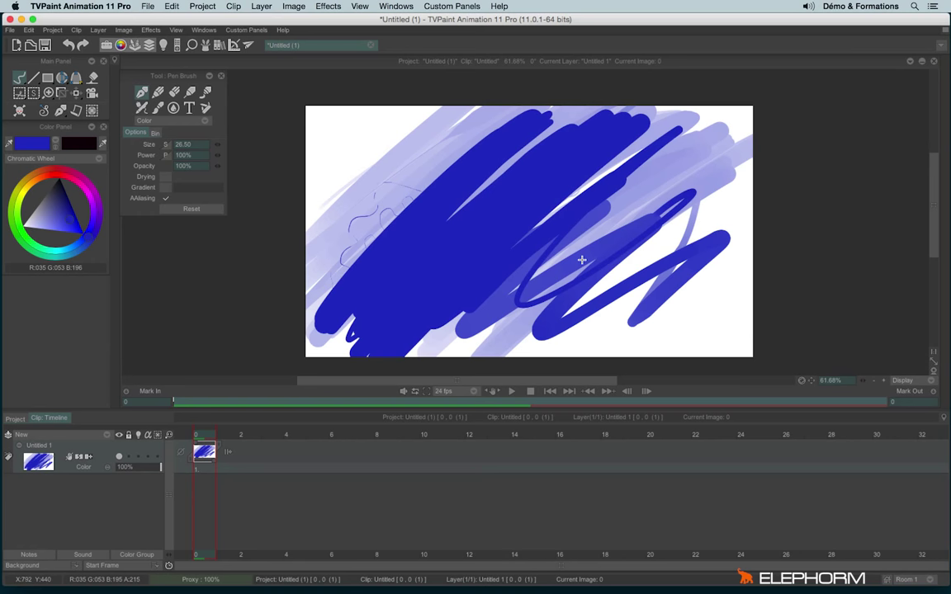
key(BackSpace)
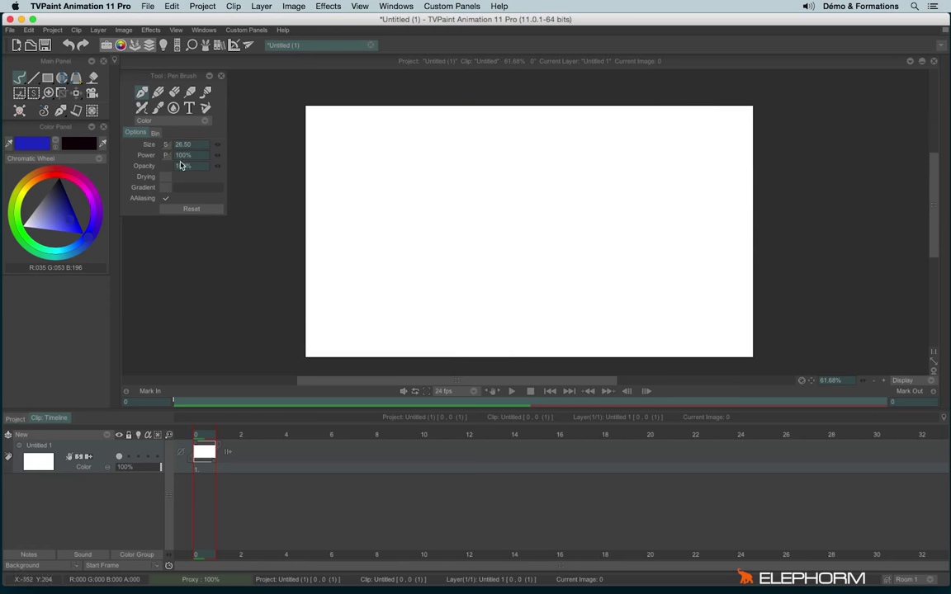
Select the Pencil brush with Hard grain and draw a zigzag.
click(157, 92)
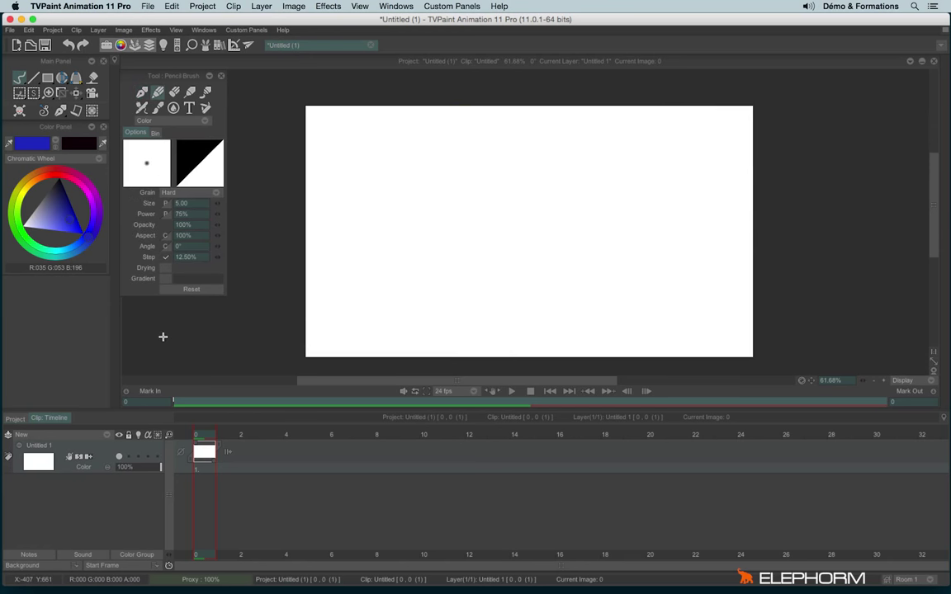
click(166, 193)
click(186, 194)
drag(384, 163, 402, 238)
Draw a Soft-grain pencil zigzag for comparison, then clear the canvas.
click(191, 193)
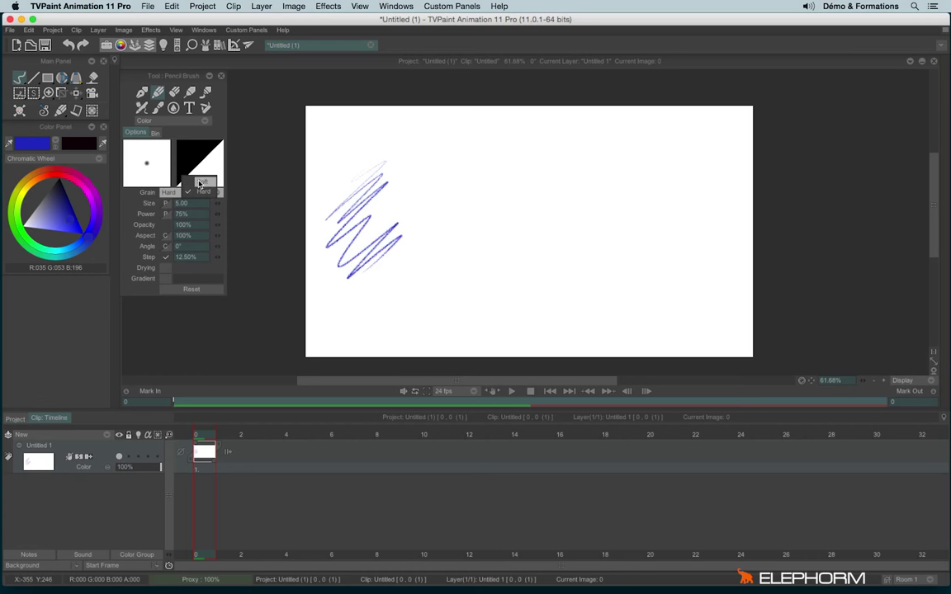
drag(395, 169, 421, 251)
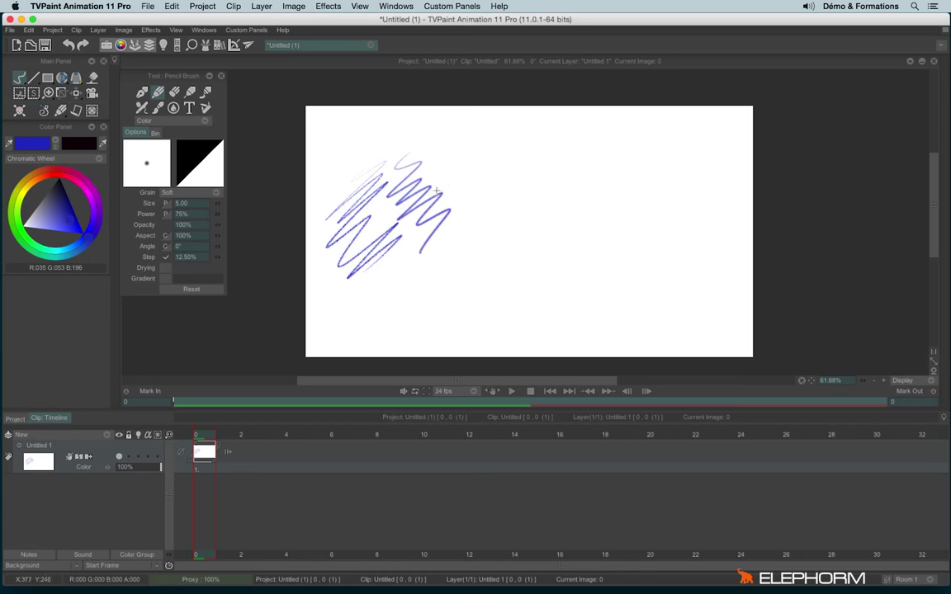
scroll(377, 197, up, 5)
scroll(377, 197, down, 4)
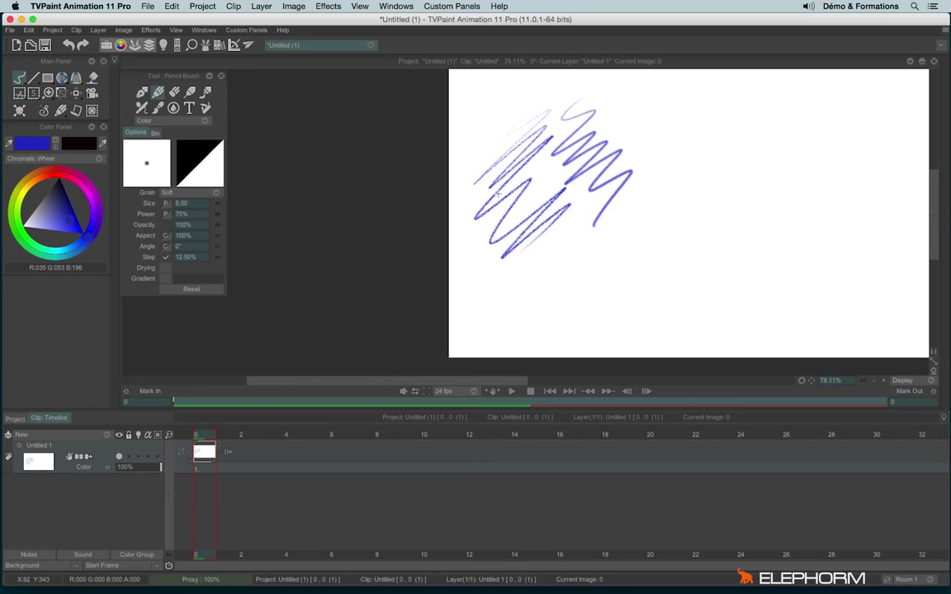
key(BackSpace)
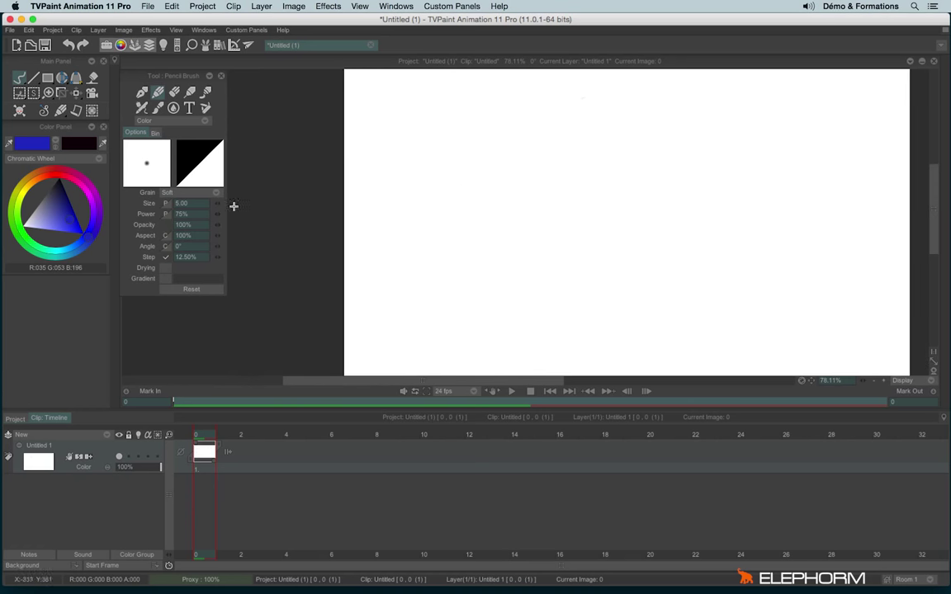
With the Oil Brush, paint wavy strokes using Silk grain, then Soft grain.
click(205, 92)
click(172, 193)
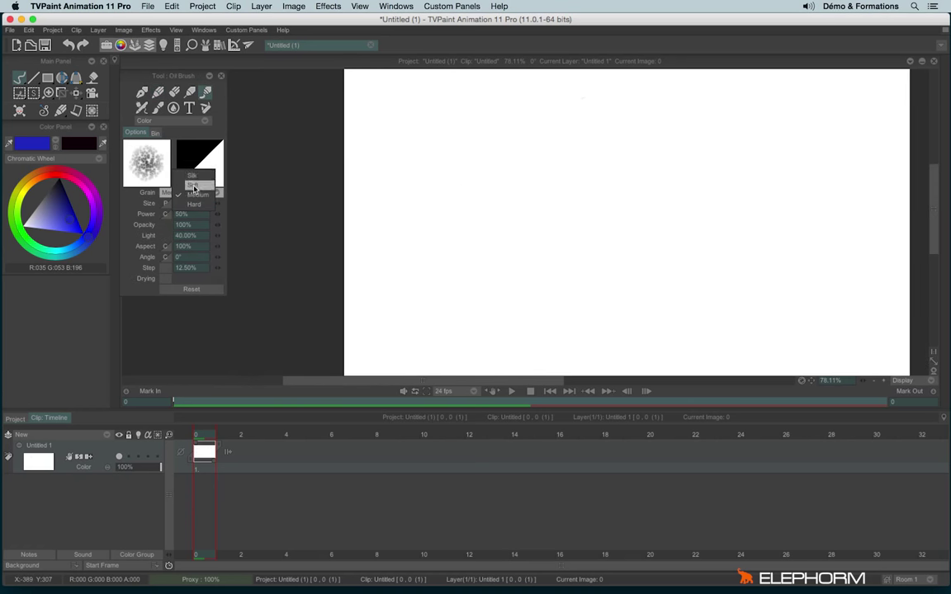
click(181, 165)
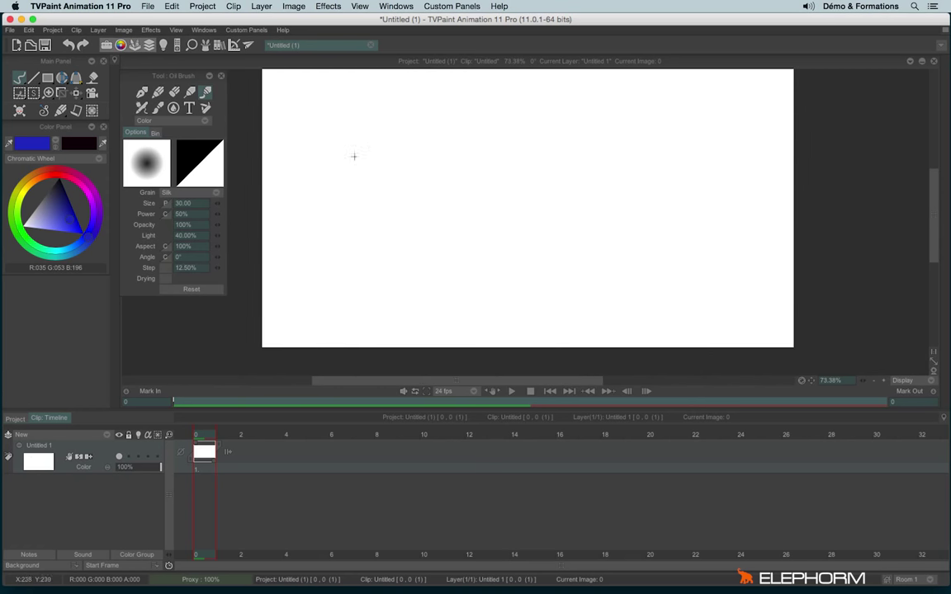
drag(358, 119, 369, 291)
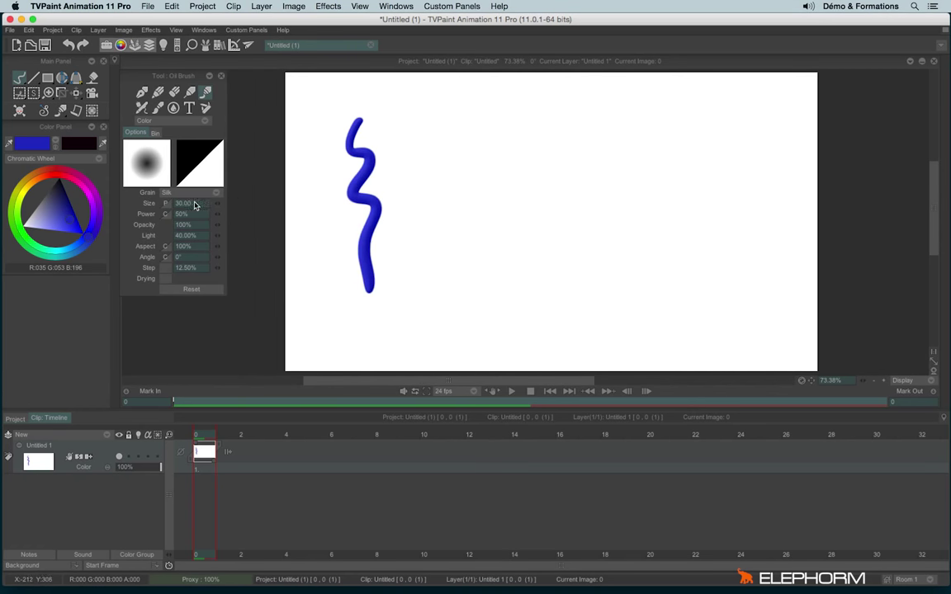
click(178, 193)
click(383, 122)
drag(382, 124, 404, 272)
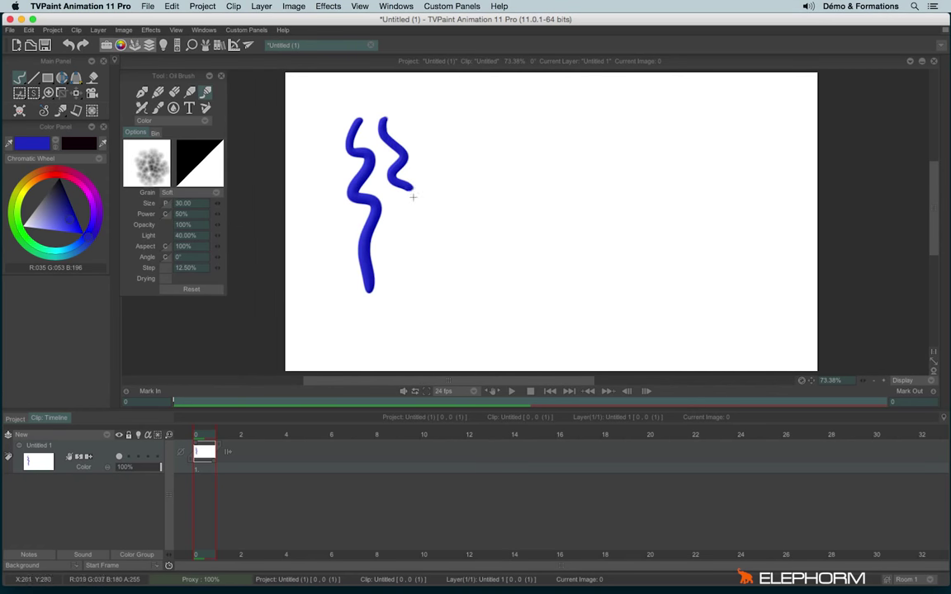
Paint two more oil-brush strokes with Medium and Hard grain.
click(177, 192)
click(234, 205)
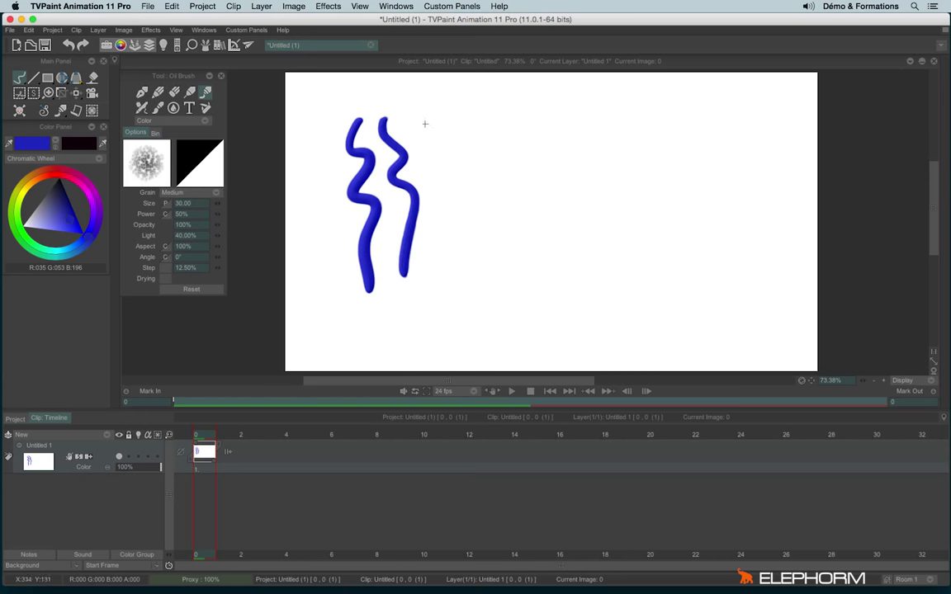
drag(415, 116, 433, 285)
click(195, 192)
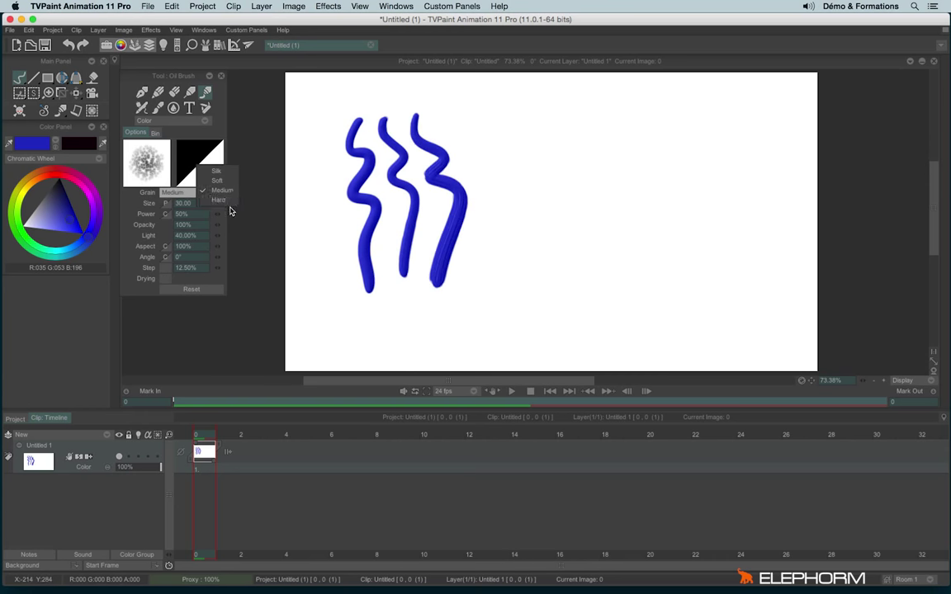
click(231, 213)
mouse_move(443, 113)
mouse_down()
mouse_move(512, 216)
mouse_move(488, 310)
mouse_up()
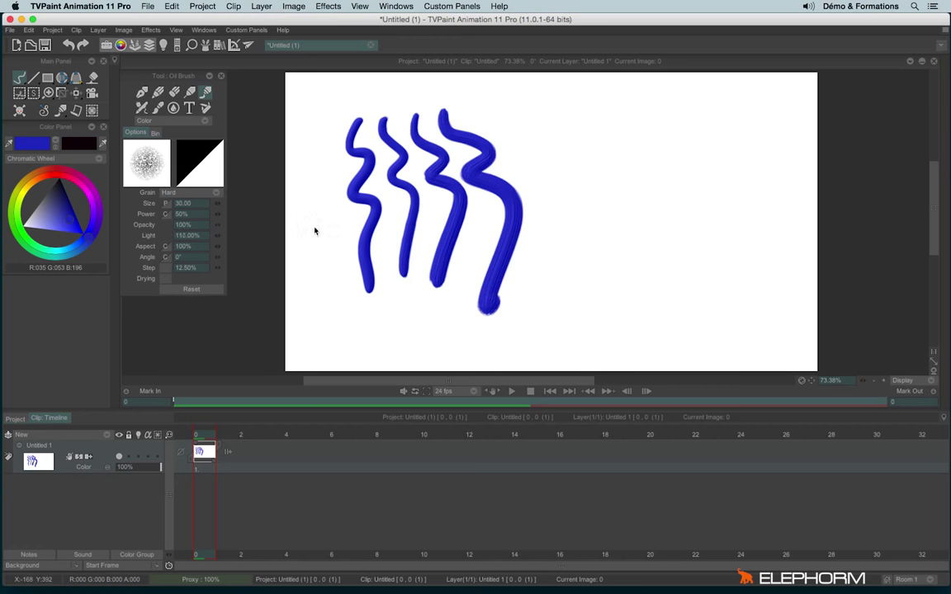
Paint a second set of strokes on the right with Hard, Medium, Soft and Silk grain.
scroll(518, 185, right, 5)
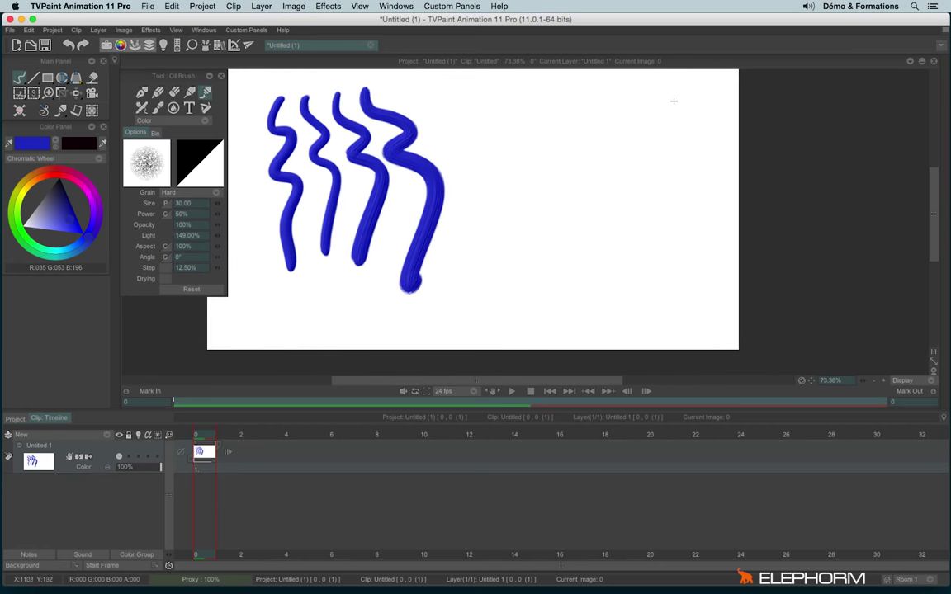
drag(648, 86, 653, 314)
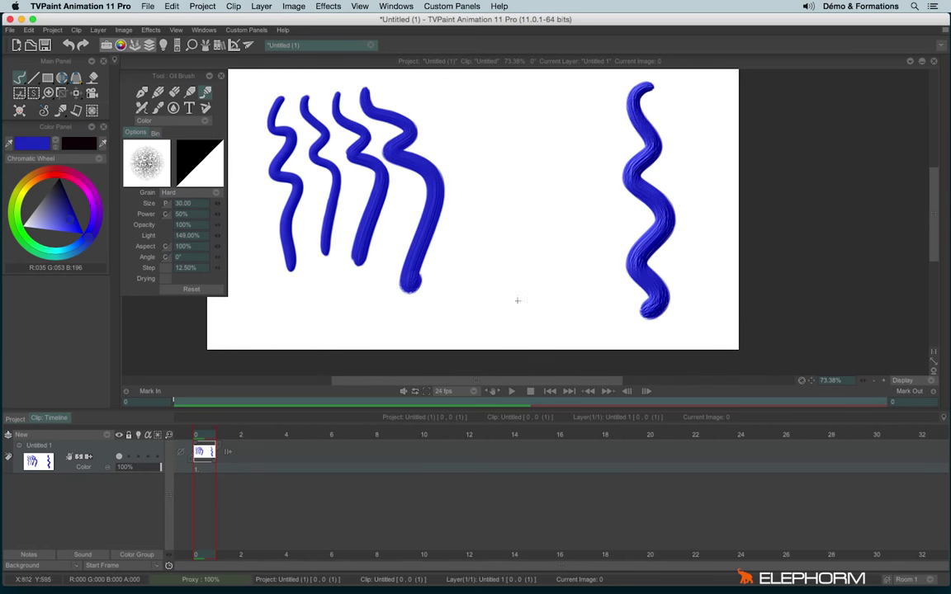
click(185, 192)
click(216, 180)
mouse_move(586, 92)
mouse_down()
mouse_move(603, 145)
mouse_move(605, 223)
mouse_move(591, 317)
mouse_up()
click(186, 192)
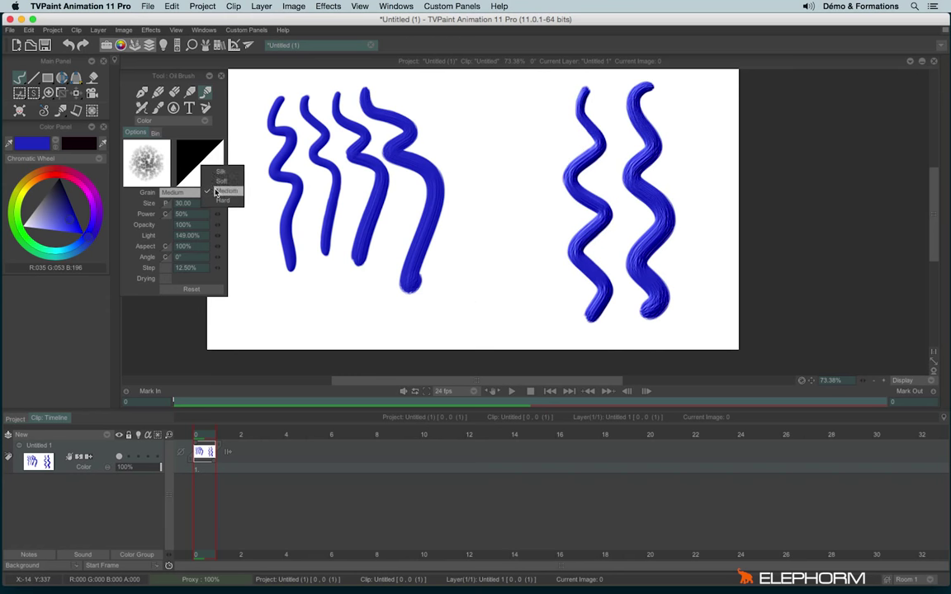
click(202, 173)
drag(556, 88, 542, 152)
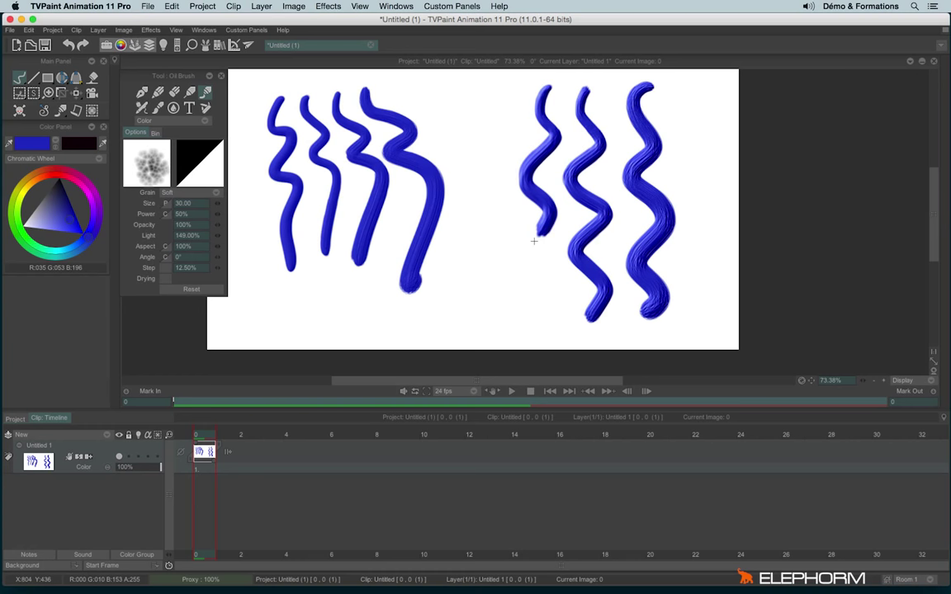
drag(533, 240, 530, 330)
click(188, 193)
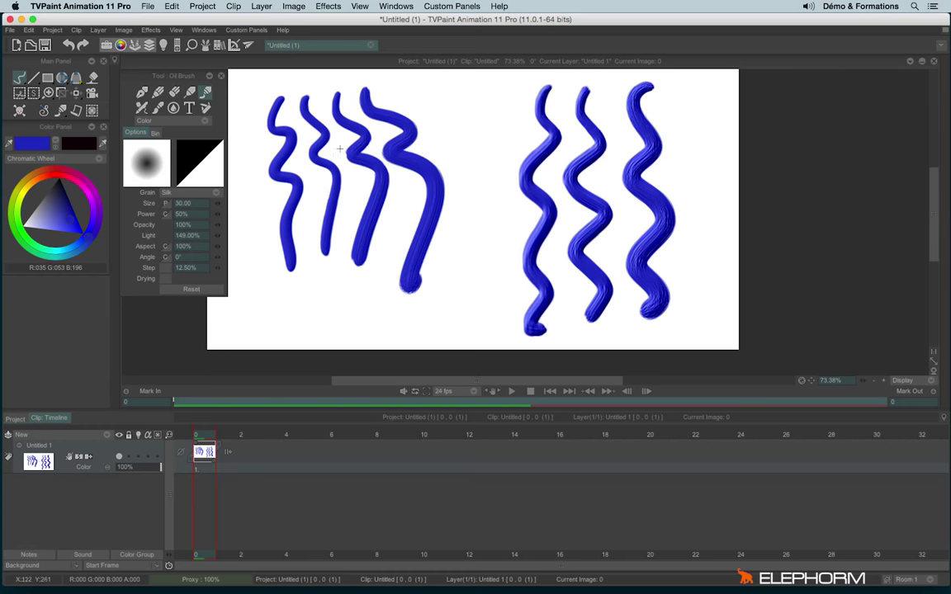
drag(482, 88, 504, 335)
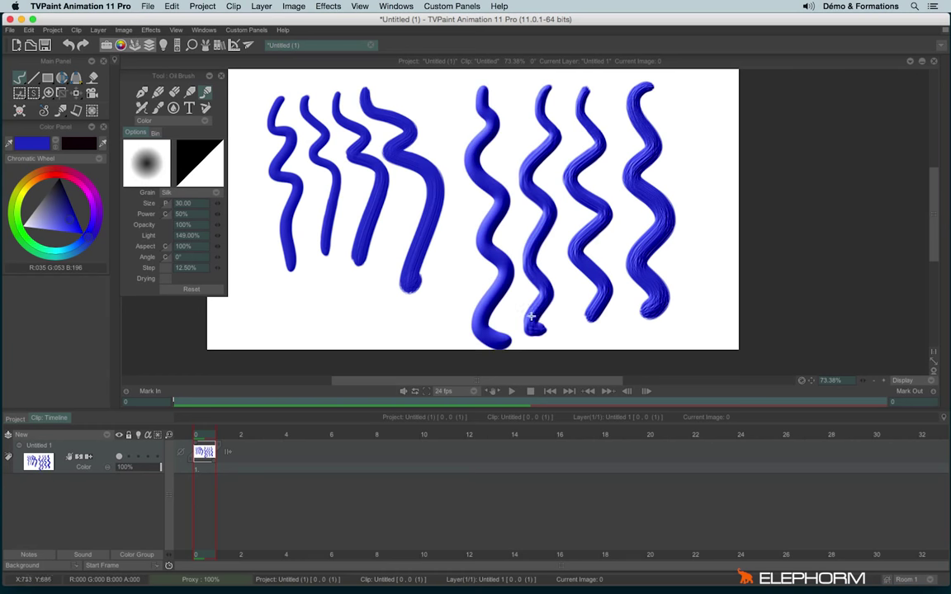
Review the oil-brush grain strokes, clear the canvas, and select the airbrush.
scroll(681, 172, up, 3)
scroll(682, 172, up, 2)
scroll(742, 153, down, 4)
scroll(601, 180, left, 5)
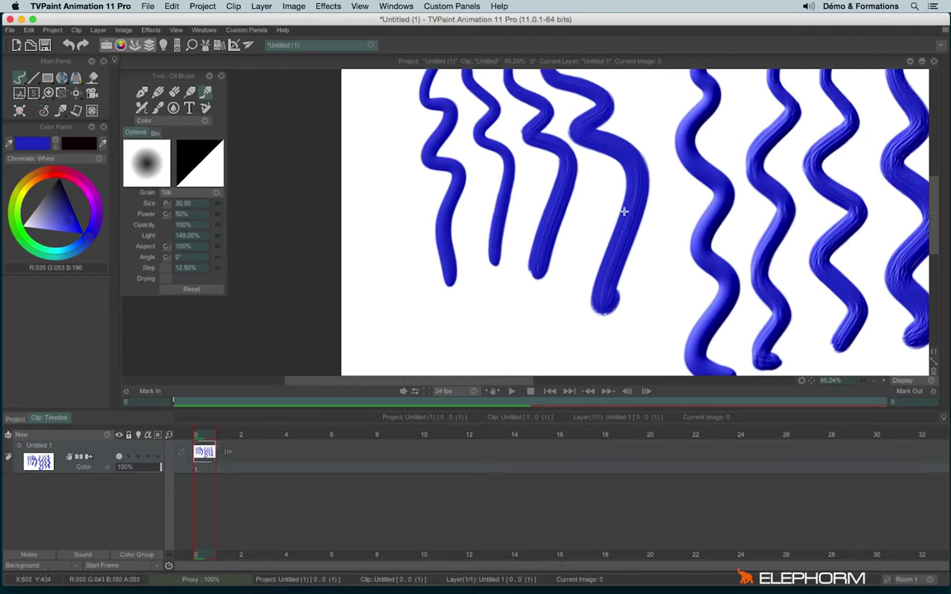
scroll(622, 210, up, 4)
scroll(677, 148, left, 5)
scroll(627, 165, down, 3)
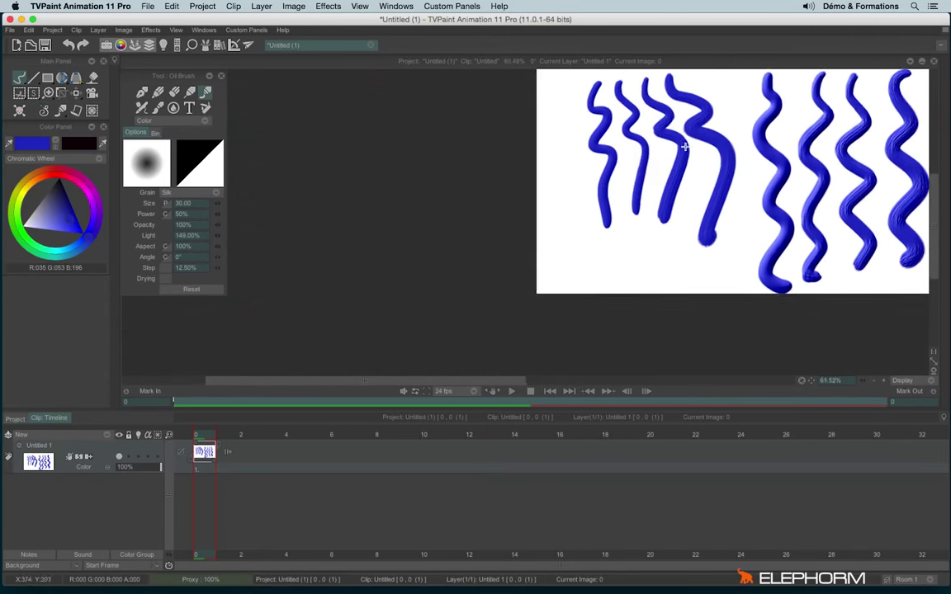
scroll(611, 168, down, 2)
scroll(611, 168, up, 1)
scroll(551, 160, up, 1)
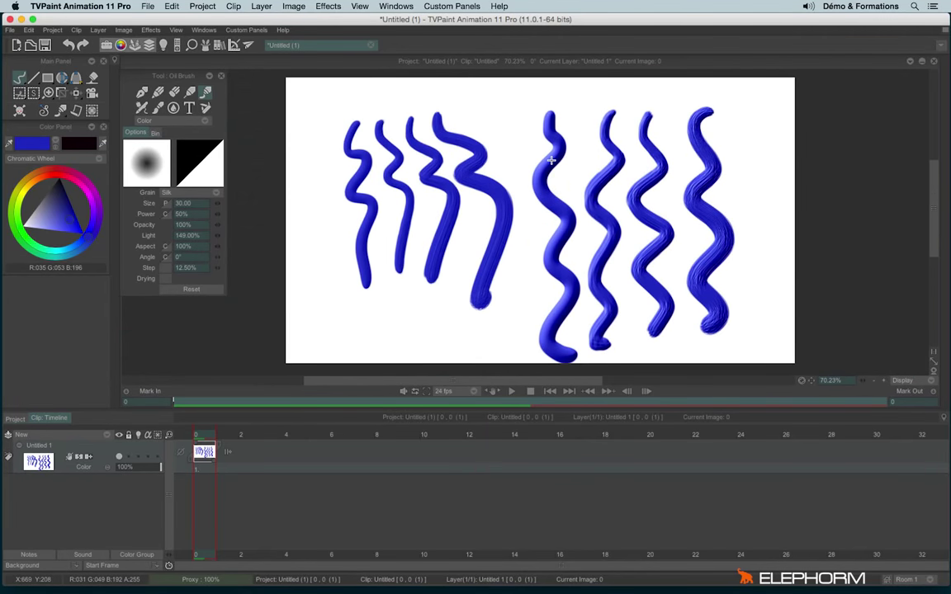
key(BackSpace)
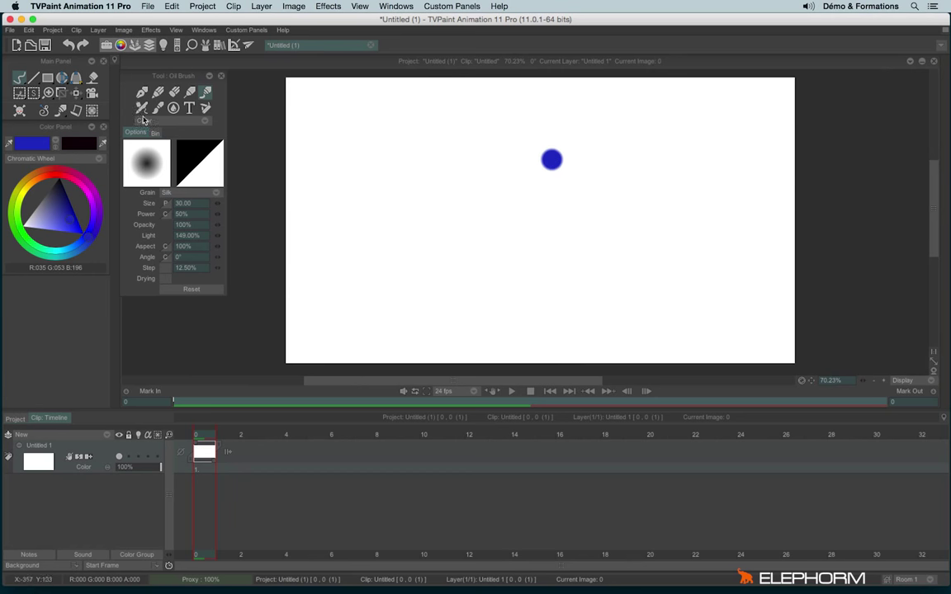
click(141, 107)
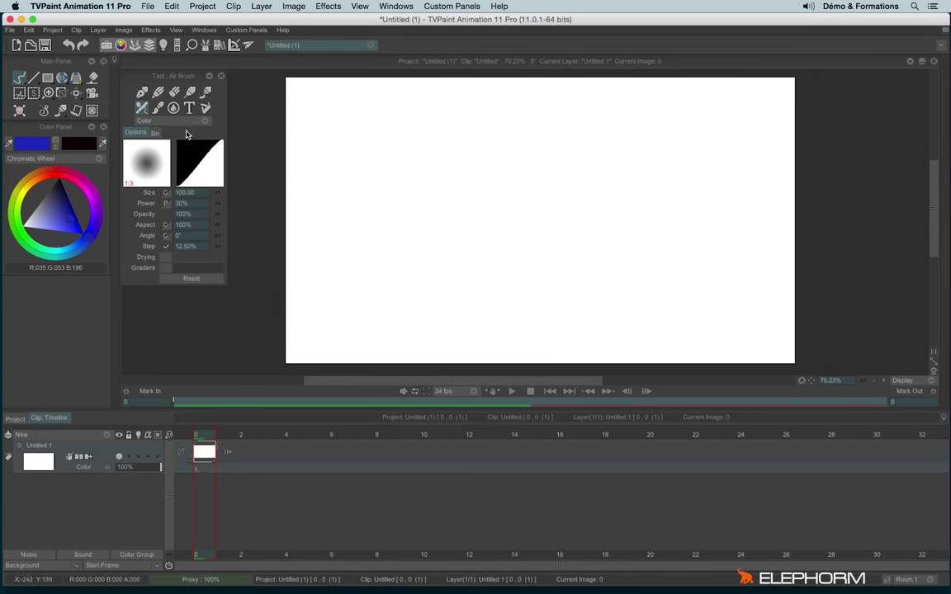
Reshape the airbrush profile curve into a deep V and paint a looping stroke.
click(157, 92)
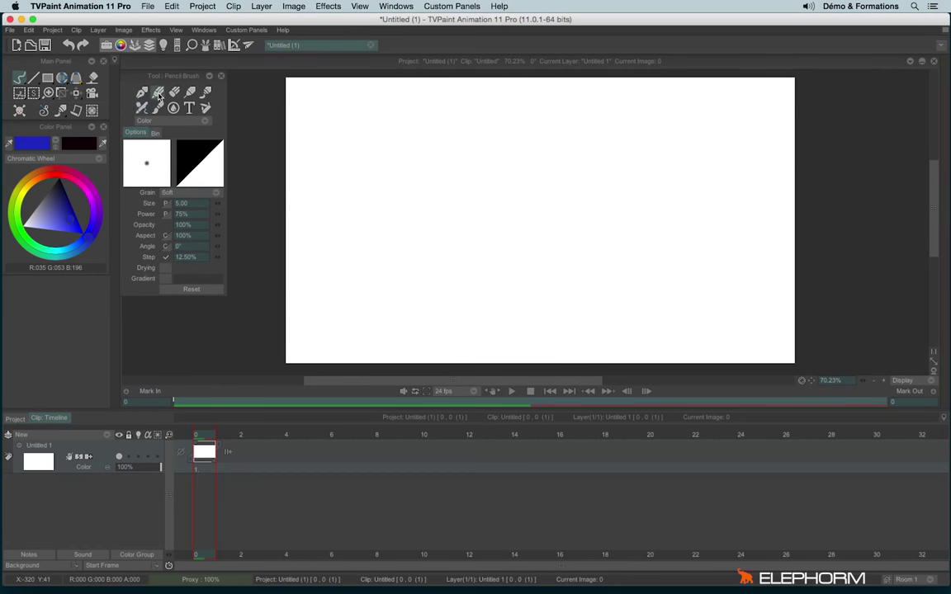
click(141, 107)
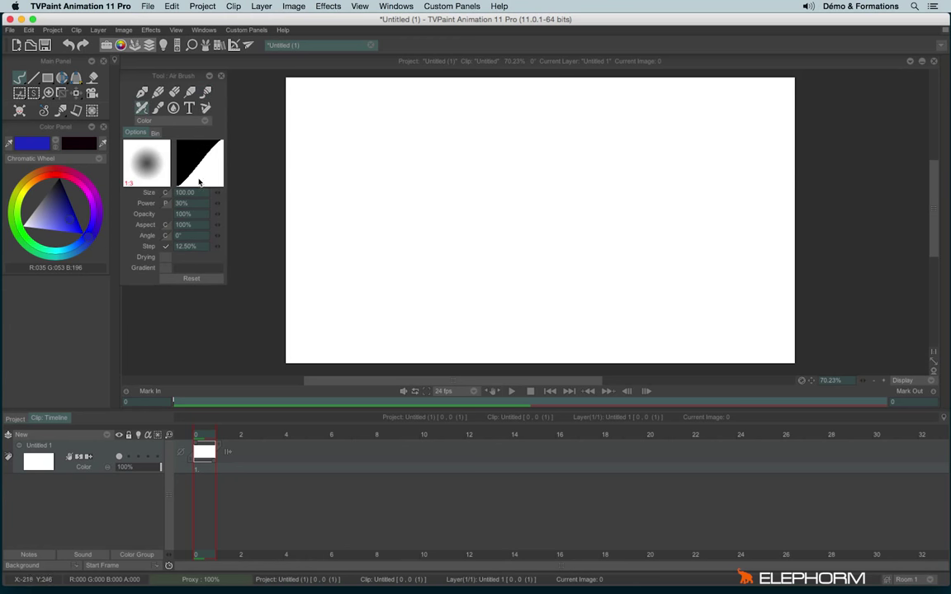
click(193, 171)
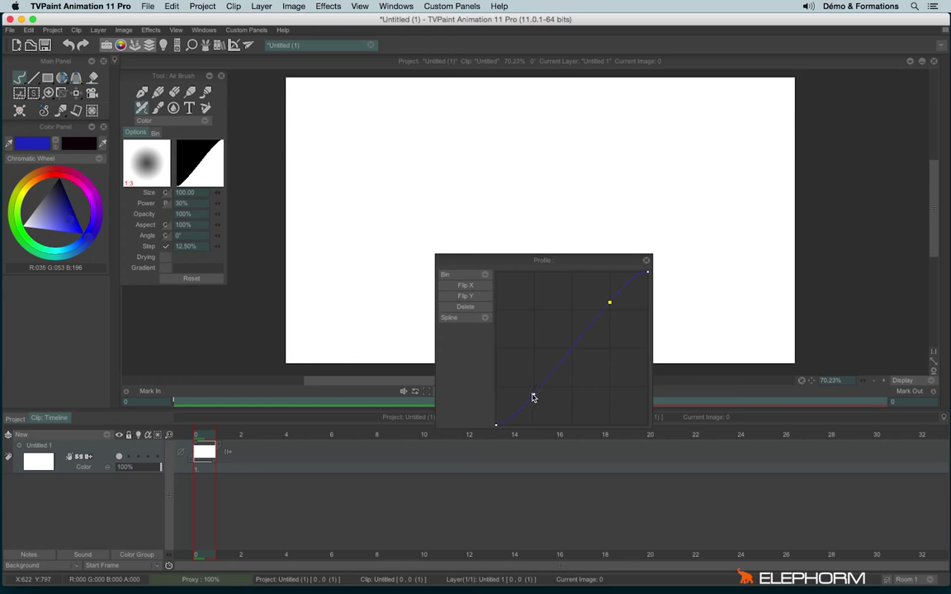
drag(532, 398, 504, 282)
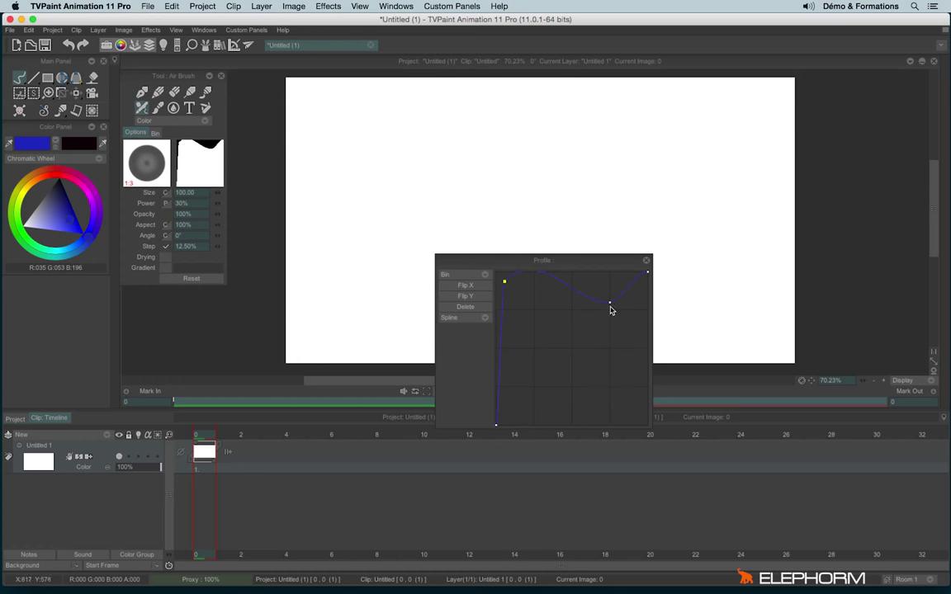
drag(611, 307, 587, 425)
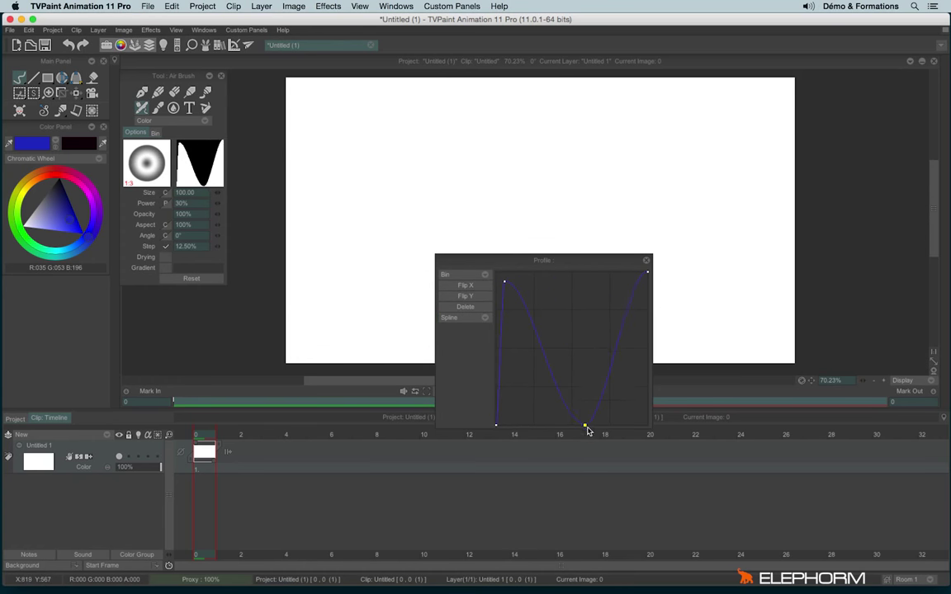
mouse_move(323, 110)
mouse_down()
mouse_move(328, 207)
mouse_move(351, 307)
mouse_up()
Paint strokes with a flattened profile, then with a hard-edged profile.
drag(505, 281, 544, 435)
mouse_move(445, 100)
mouse_down()
mouse_move(438, 290)
mouse_move(426, 345)
mouse_up()
drag(592, 426, 543, 272)
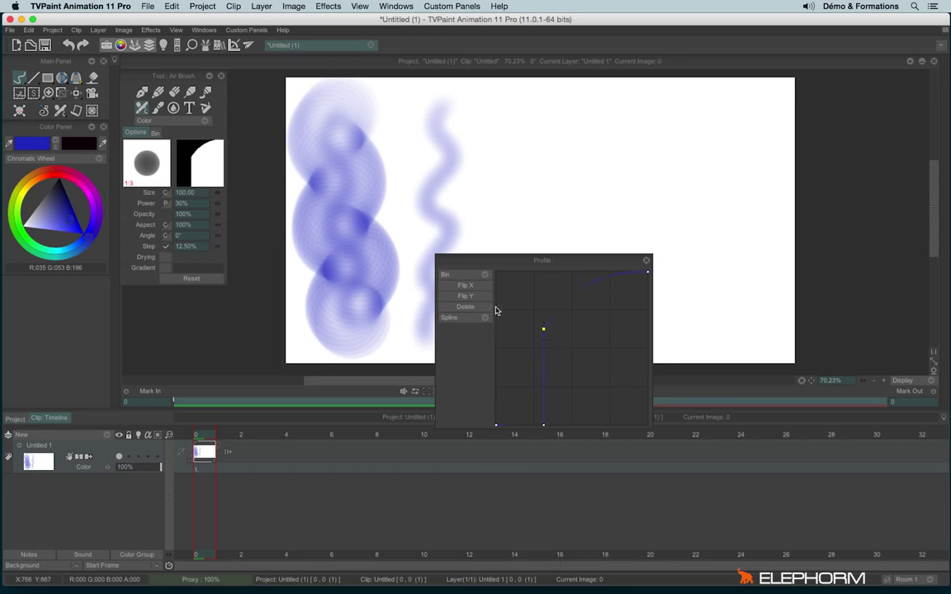
mouse_move(529, 161)
mouse_down()
mouse_move(515, 146)
mouse_move(522, 210)
mouse_move(569, 321)
mouse_up()
Add zigzag profile points, paint a ring-patterned stroke, then delete the extra points.
drag(528, 419, 511, 325)
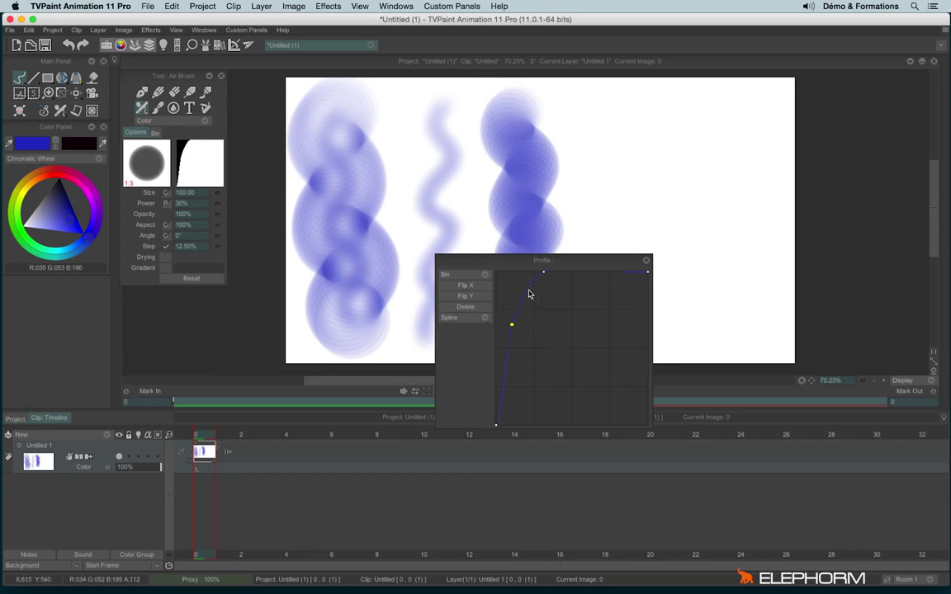
click(581, 291)
mouse_move(581, 291)
mouse_down()
mouse_move(582, 426)
mouse_move(599, 318)
mouse_move(595, 272)
mouse_up()
drag(618, 313, 627, 426)
drag(632, 116, 689, 380)
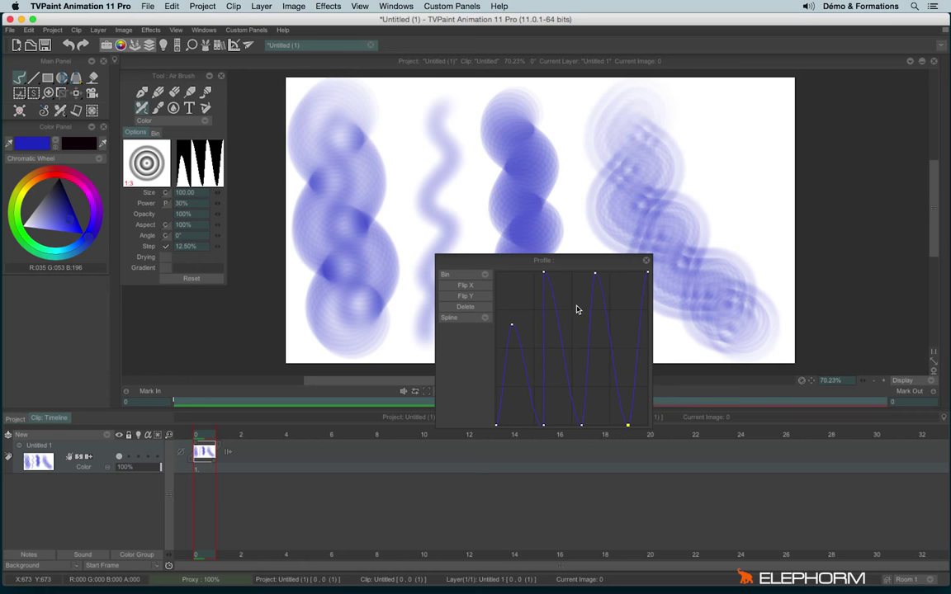
click(466, 307)
click(465, 307)
click(465, 308)
click(466, 307)
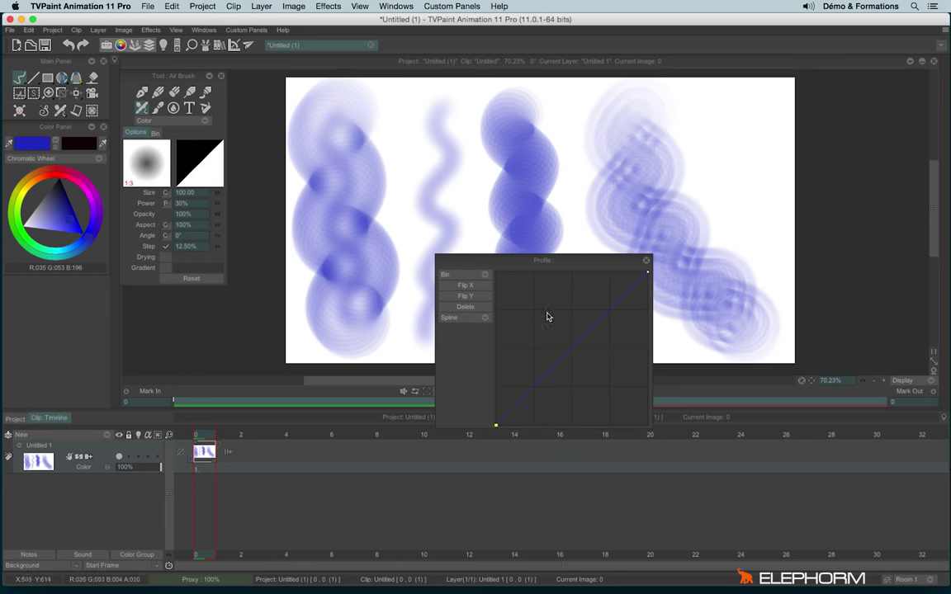
Clear the canvas, set the airbrush to Aspect 15% and Angle 39°, and paint flattened strokes.
click(646, 261)
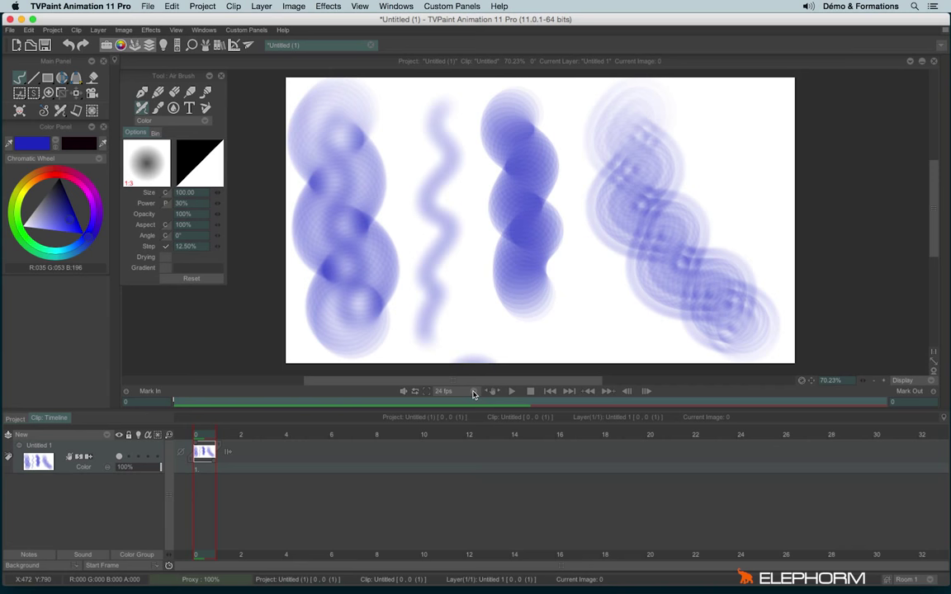
key(BackSpace)
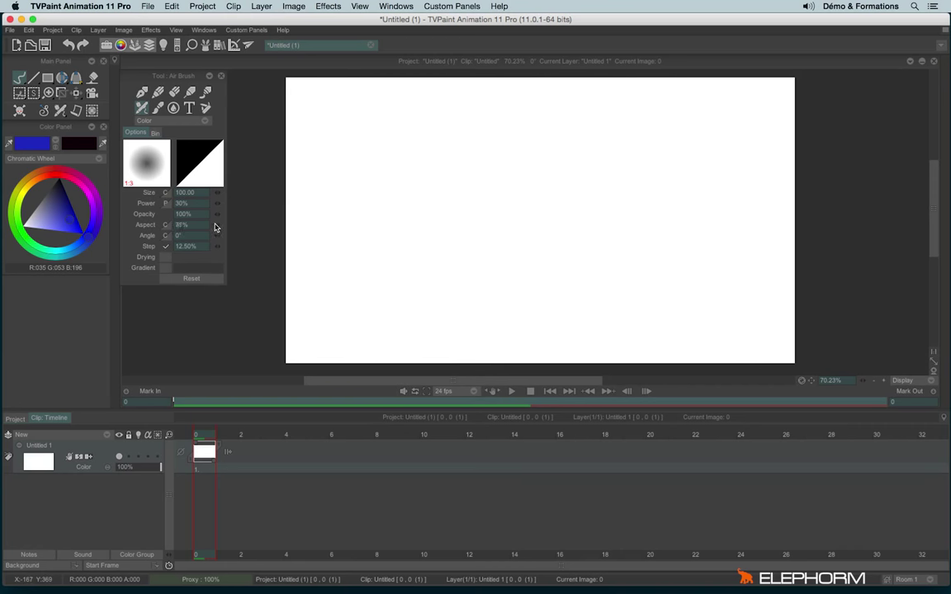
mouse_move(215, 227)
mouse_down()
mouse_move(233, 235)
mouse_move(206, 235)
mouse_up()
drag(342, 100, 380, 356)
mouse_move(388, 97)
mouse_down()
mouse_move(427, 106)
mouse_move(471, 232)
mouse_move(461, 346)
mouse_up()
Paint a flattened dab at the left and undo the three stray strokes.
drag(298, 290, 359, 293)
key(ctrl+z)
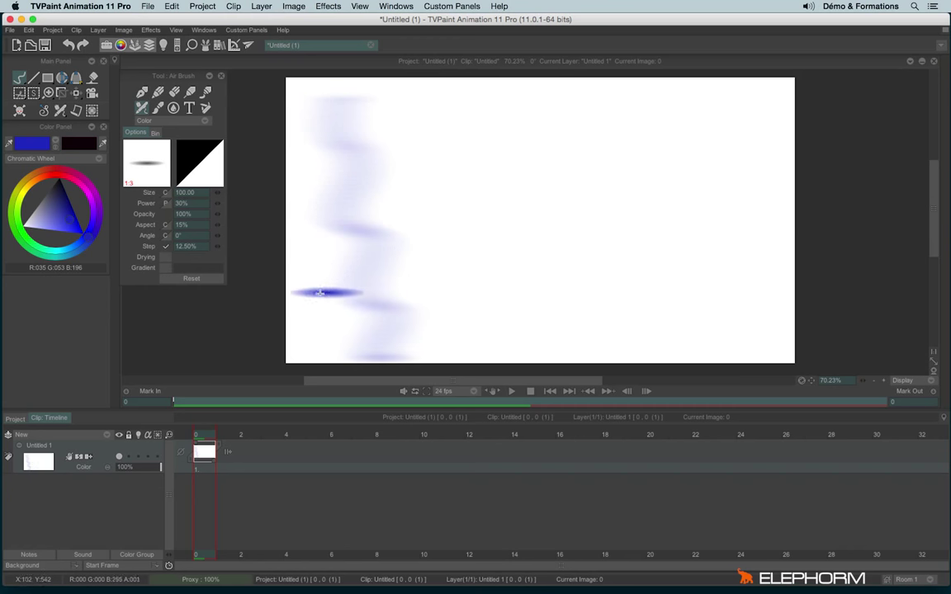
key(ctrl+z)
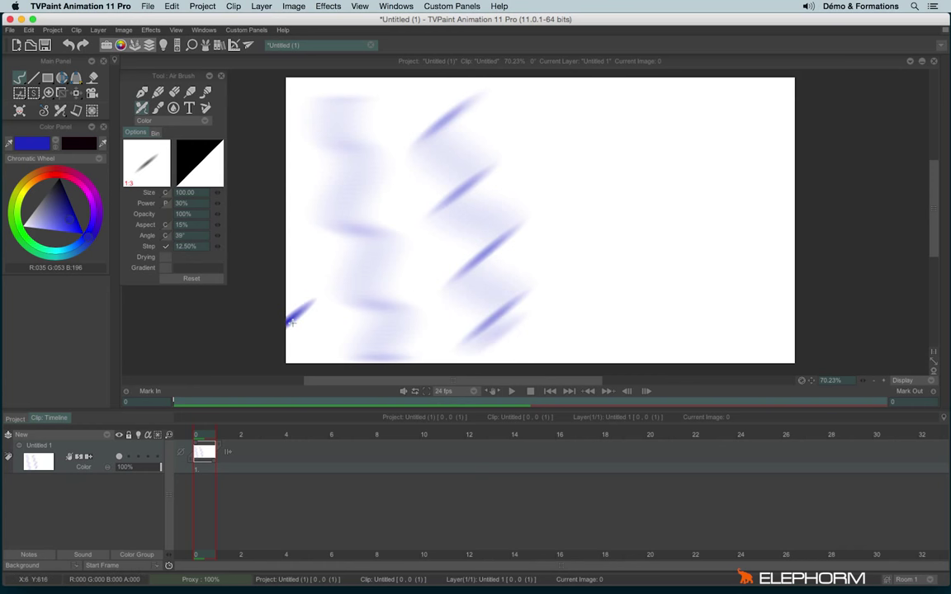
key(ctrl+z)
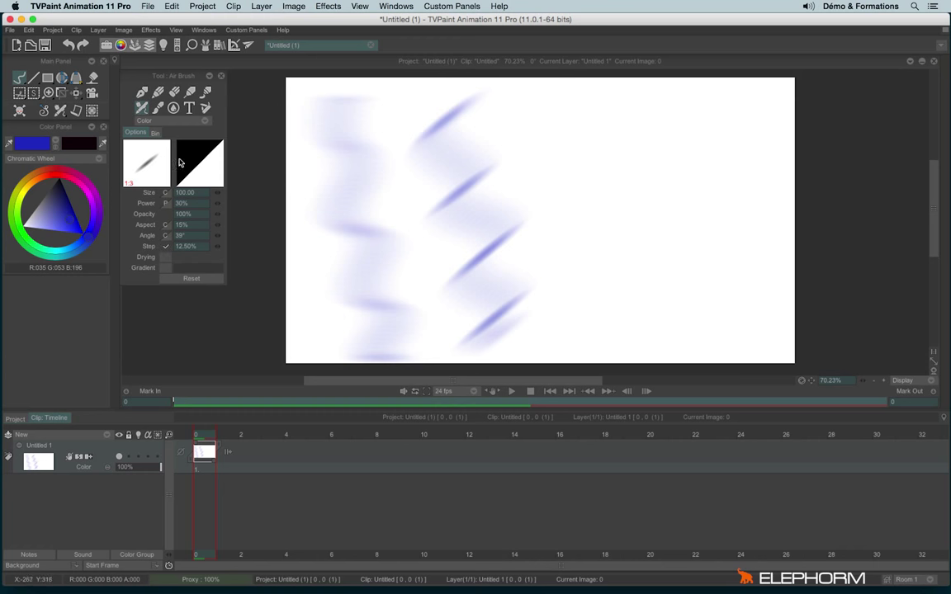
Reselect the airbrush with its 15% aspect, 39° tip and add a dab near the bottom.
click(142, 92)
click(206, 92)
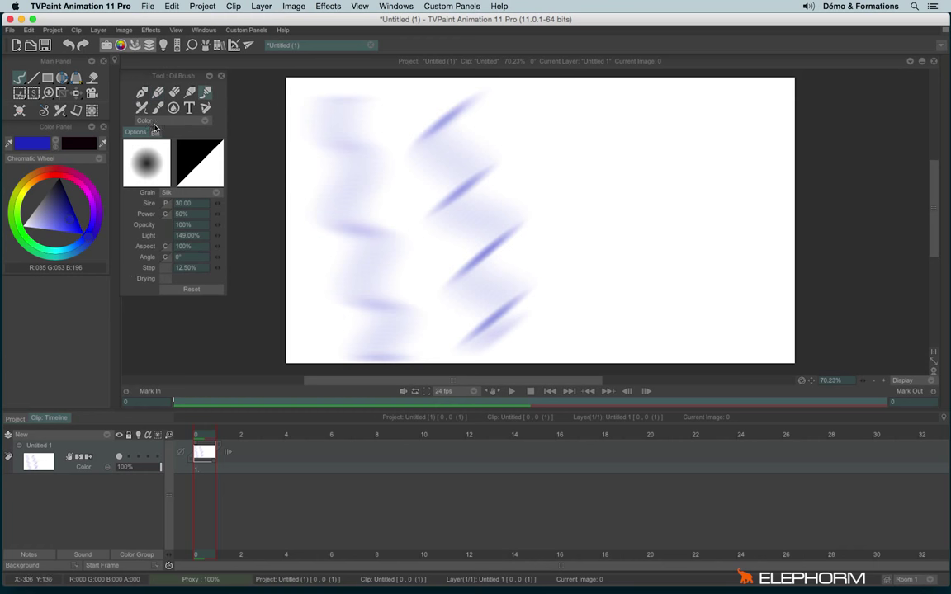
click(142, 108)
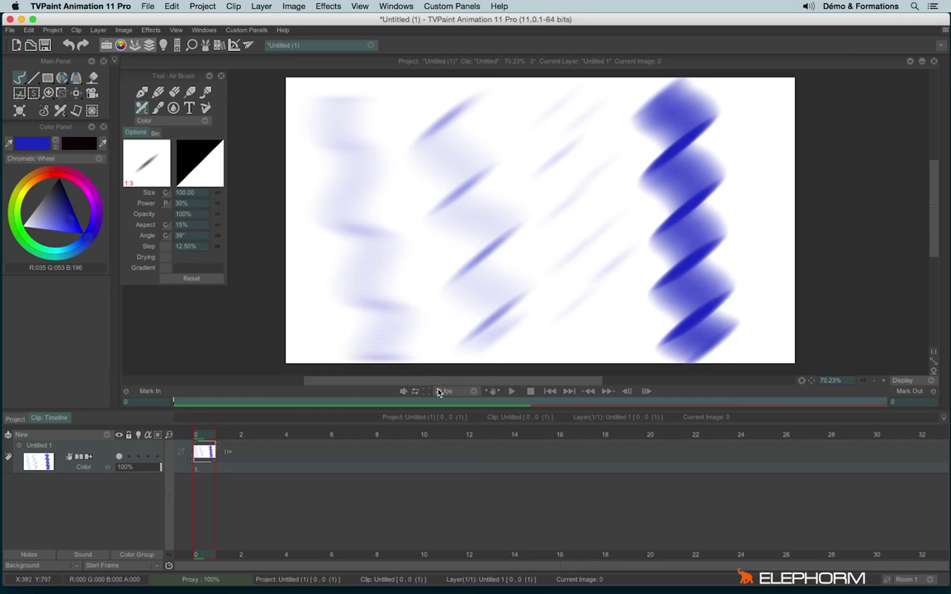
click(448, 373)
Clear the canvas, paint a zigzag, then enable airbrush Step and paint again.
key(BackSpace)
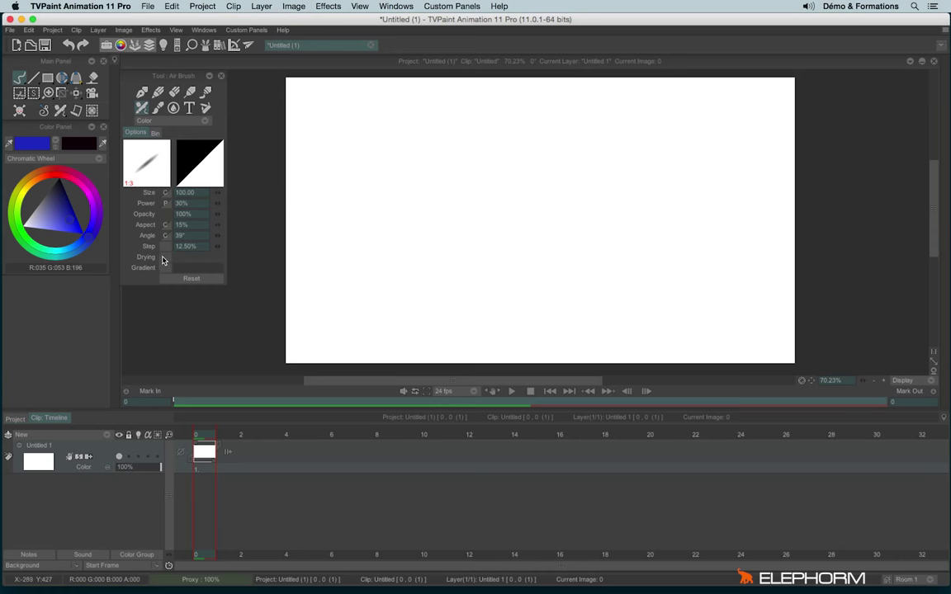
mouse_move(386, 81)
mouse_down()
mouse_move(344, 104)
mouse_move(351, 314)
mouse_up()
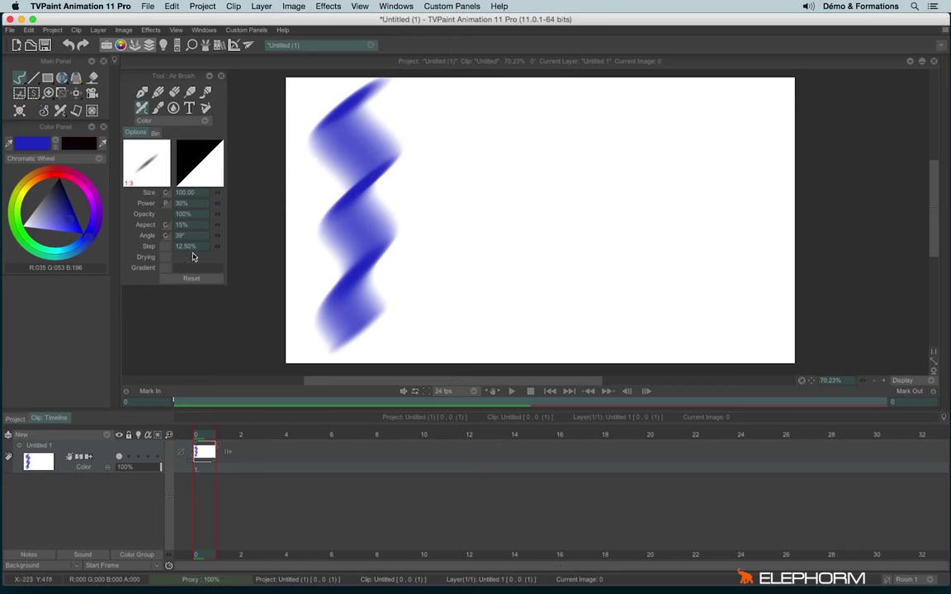
click(166, 246)
mouse_move(397, 137)
mouse_down()
mouse_move(446, 95)
mouse_move(438, 331)
mouse_up()
Test dashed strokes at 67.50% step, undo the stray ones, and clear the canvas.
key(ctrl+z)
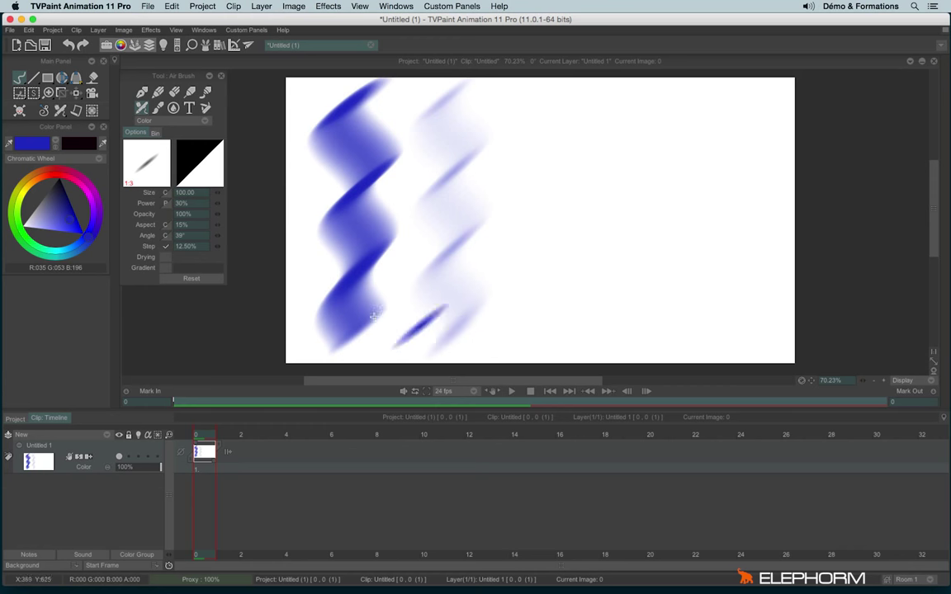
mouse_move(485, 138)
mouse_down()
mouse_move(527, 89)
mouse_move(547, 230)
mouse_move(609, 334)
mouse_up()
key(ctrl+z)
drag(307, 361, 330, 347)
key(ctrl+z)
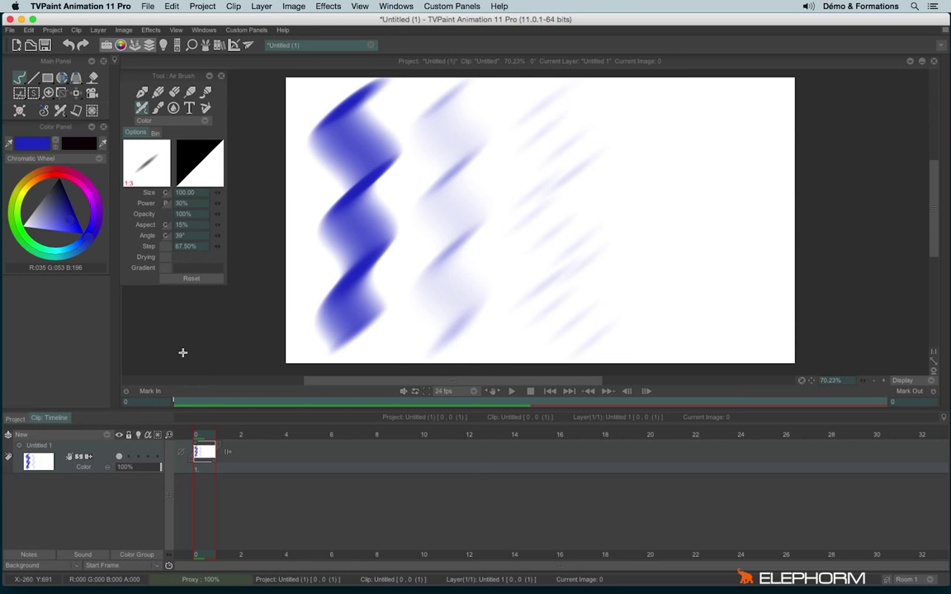
key(BackSpace)
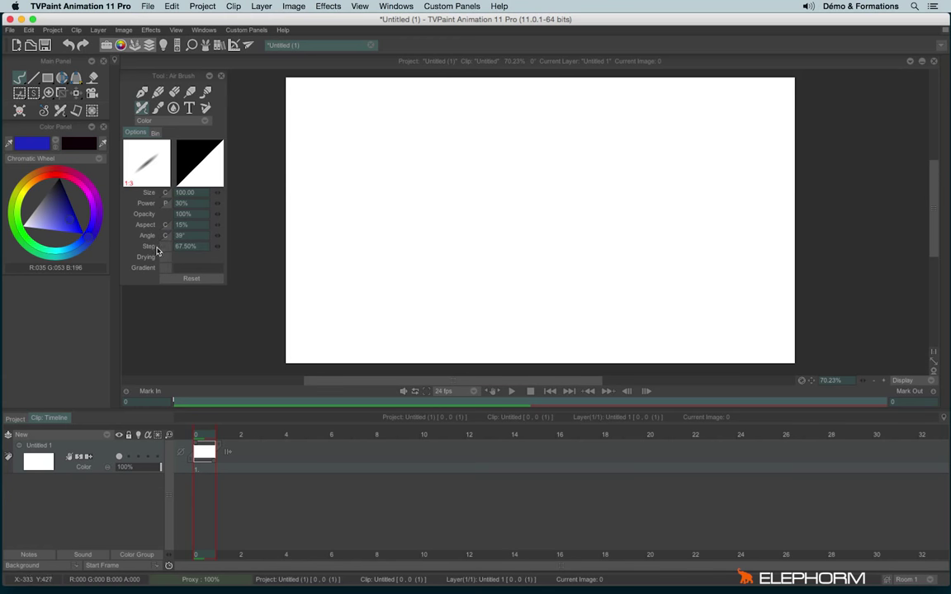
Compare a fixed-angle zigzag with a Direction-angle stroke, then reset the airbrush options.
drag(388, 95, 368, 326)
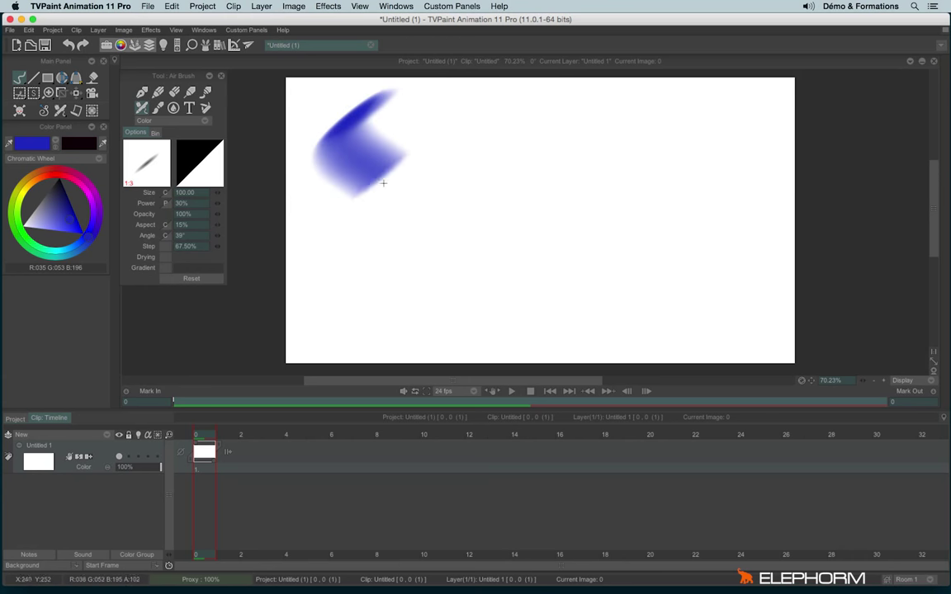
click(166, 236)
click(204, 295)
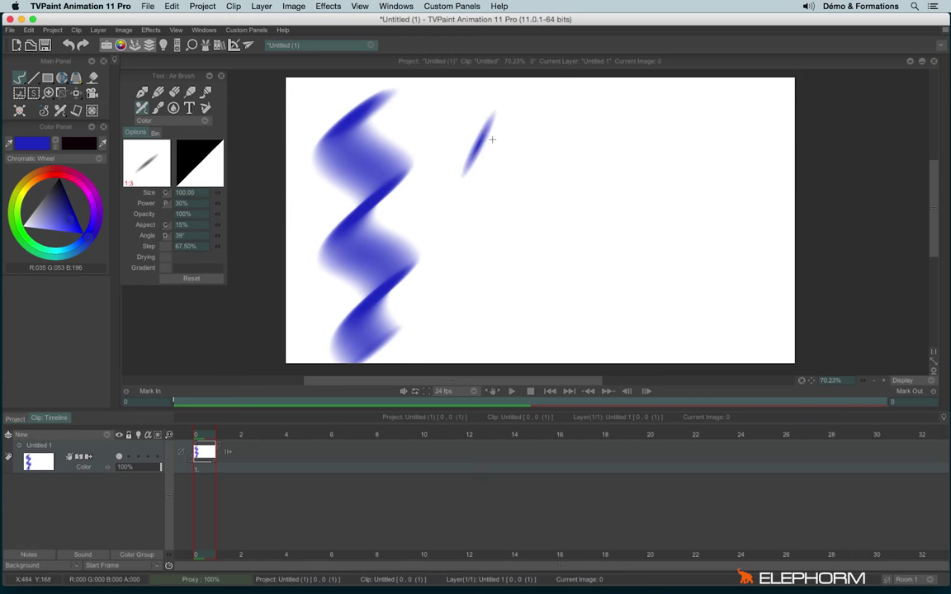
mouse_move(528, 103)
mouse_down()
mouse_move(493, 171)
mouse_move(459, 325)
mouse_move(514, 371)
mouse_up()
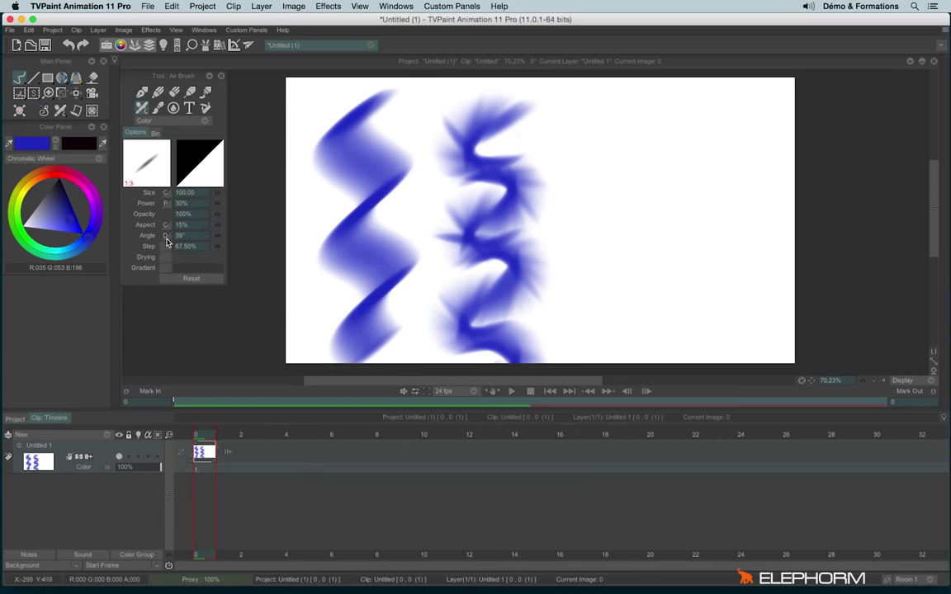
click(189, 279)
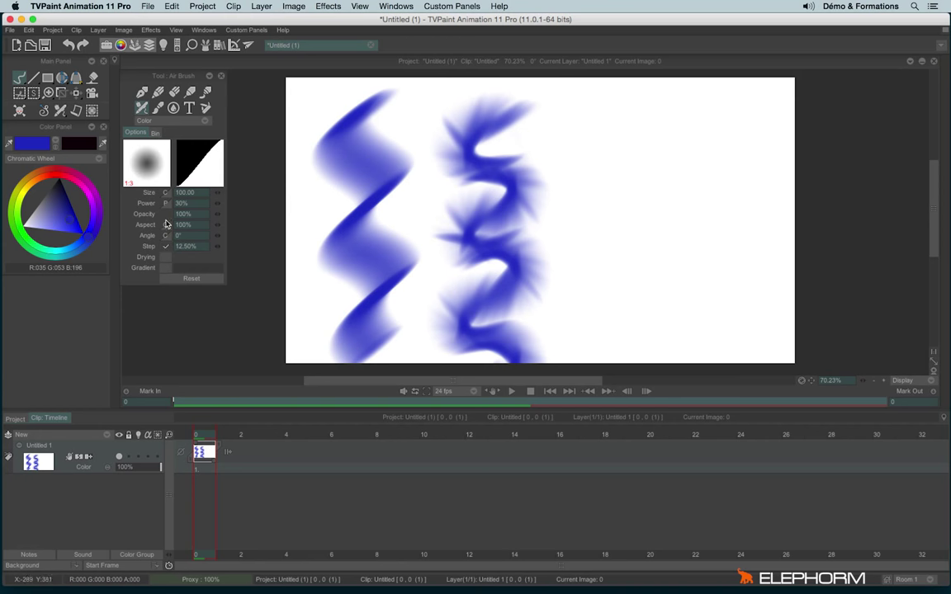
Clear the canvas and set airbrush Power to Constant and Size to Pressure.
key(BackSpace)
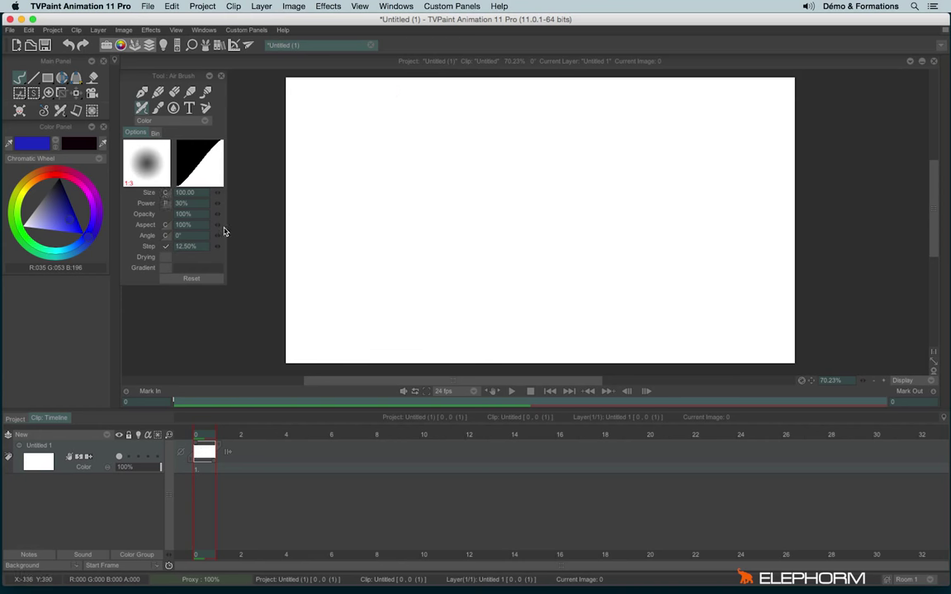
click(167, 194)
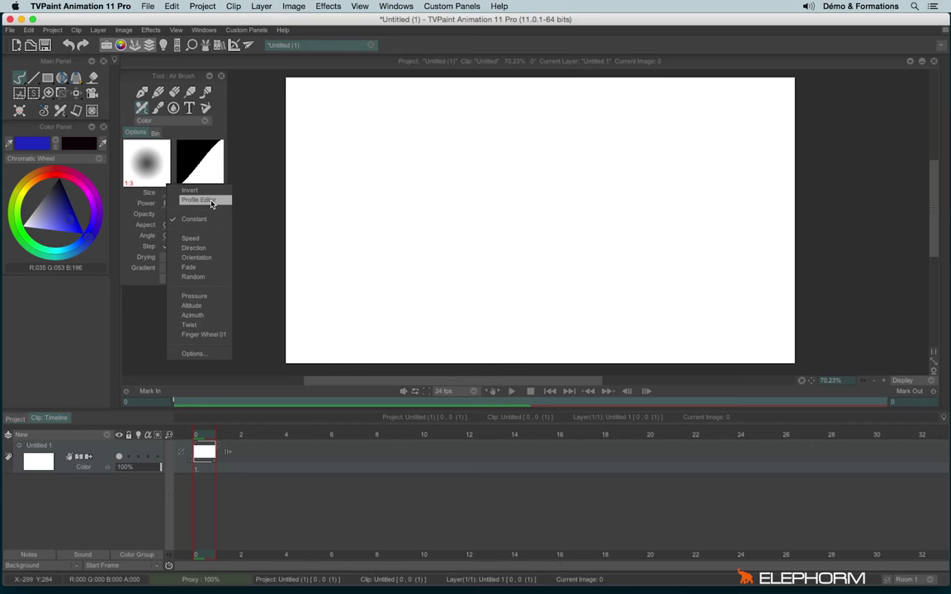
click(154, 189)
click(168, 206)
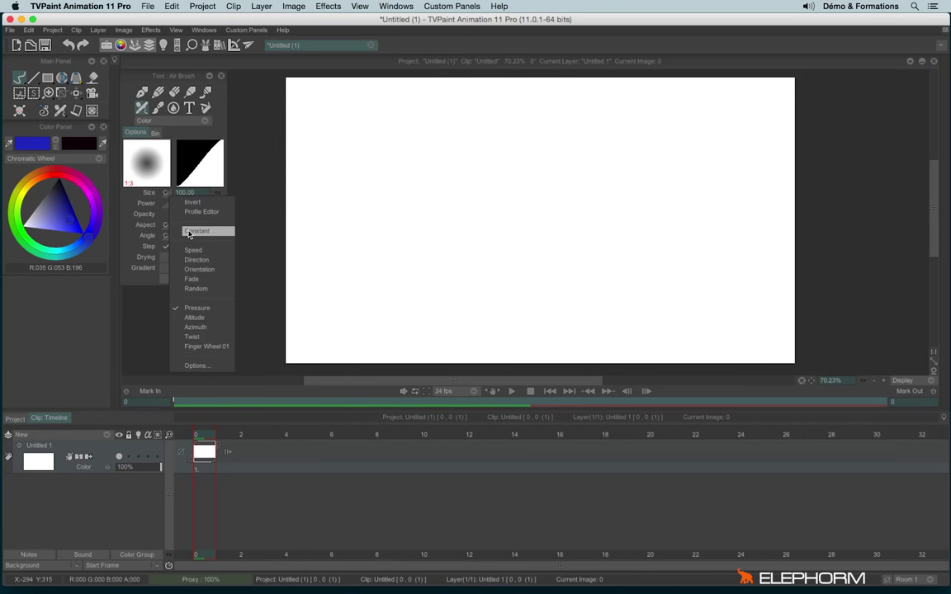
click(188, 232)
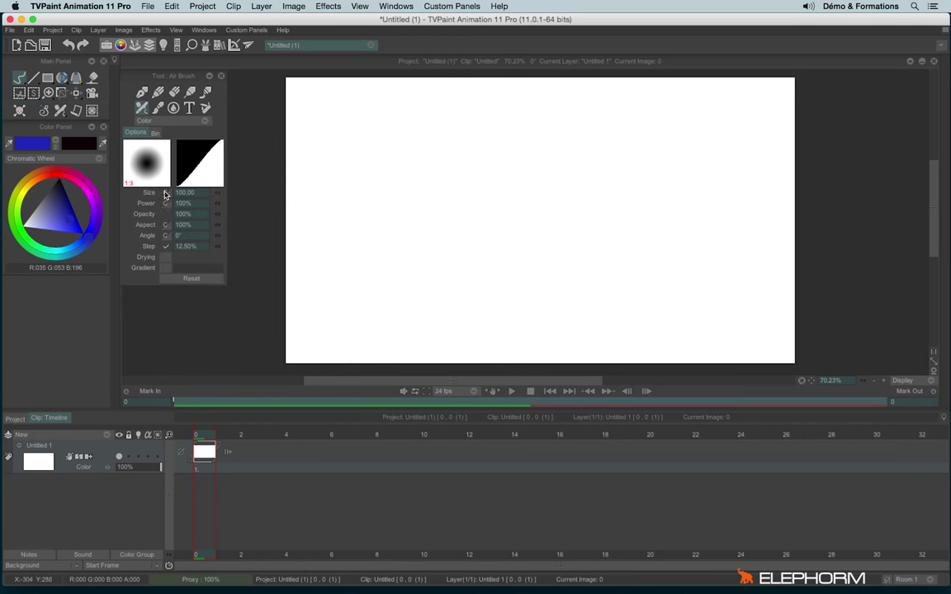
click(163, 196)
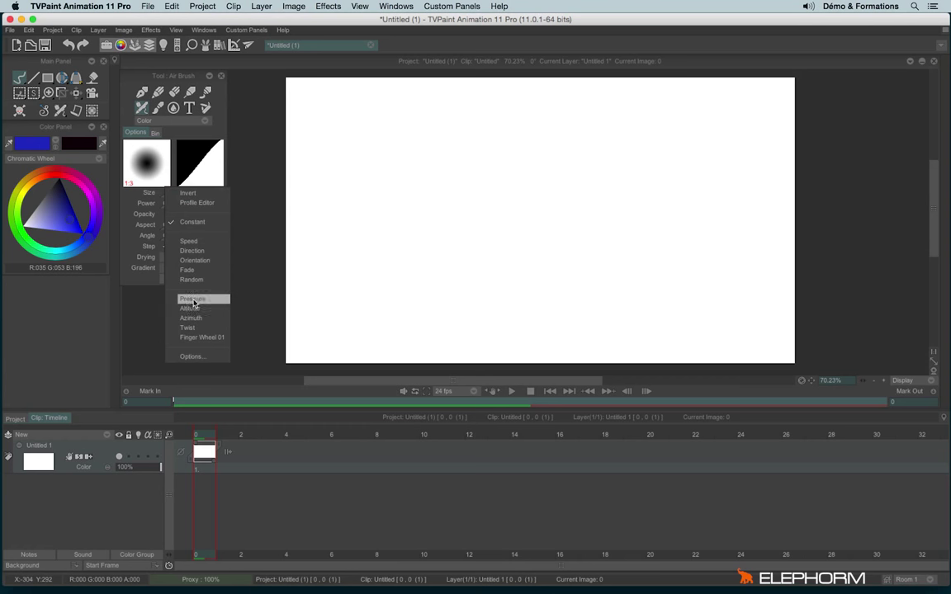
click(175, 273)
Paint wavy pressure-sized test strokes and a dab, clearing the canvas after each.
mouse_move(338, 120)
mouse_down()
mouse_move(371, 163)
mouse_move(536, 202)
mouse_move(580, 334)
mouse_move(543, 299)
mouse_up()
key(BackSpace)
click(542, 299)
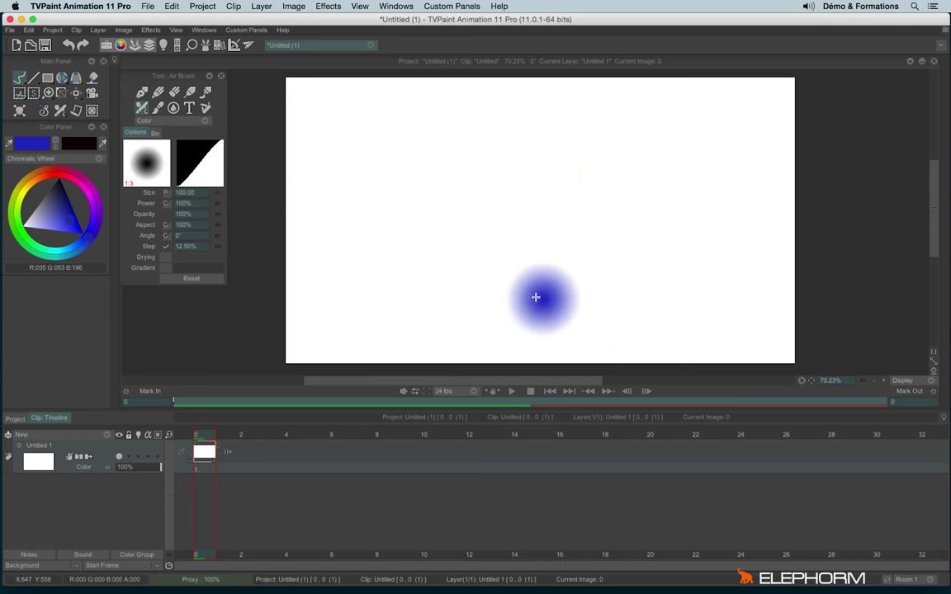
key(BackSpace)
mouse_move(307, 123)
mouse_down()
mouse_move(325, 151)
mouse_move(468, 176)
mouse_move(683, 285)
mouse_move(705, 250)
mouse_up()
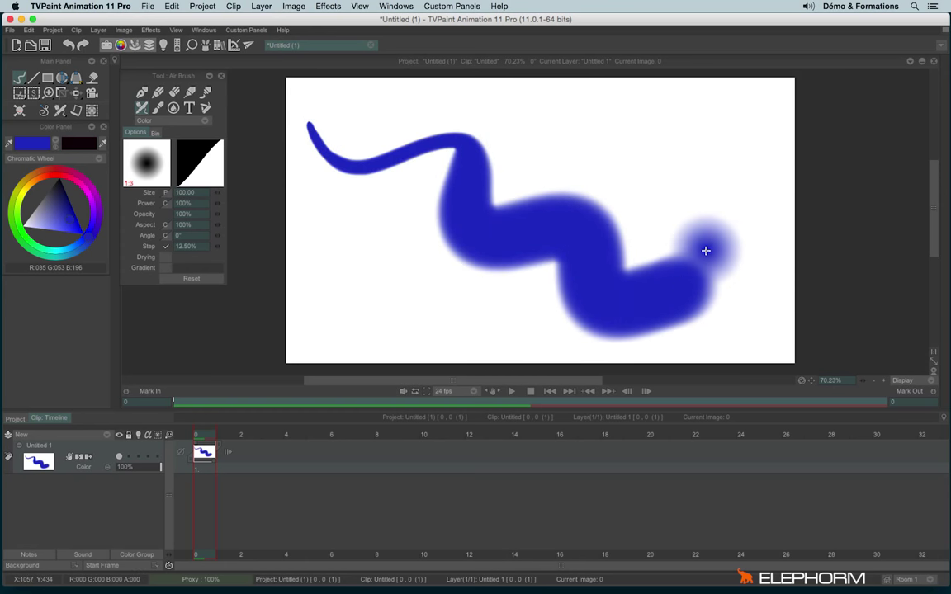
key(BackSpace)
mouse_move(314, 114)
mouse_down()
mouse_move(378, 142)
mouse_move(431, 208)
mouse_move(569, 310)
mouse_move(723, 277)
mouse_up()
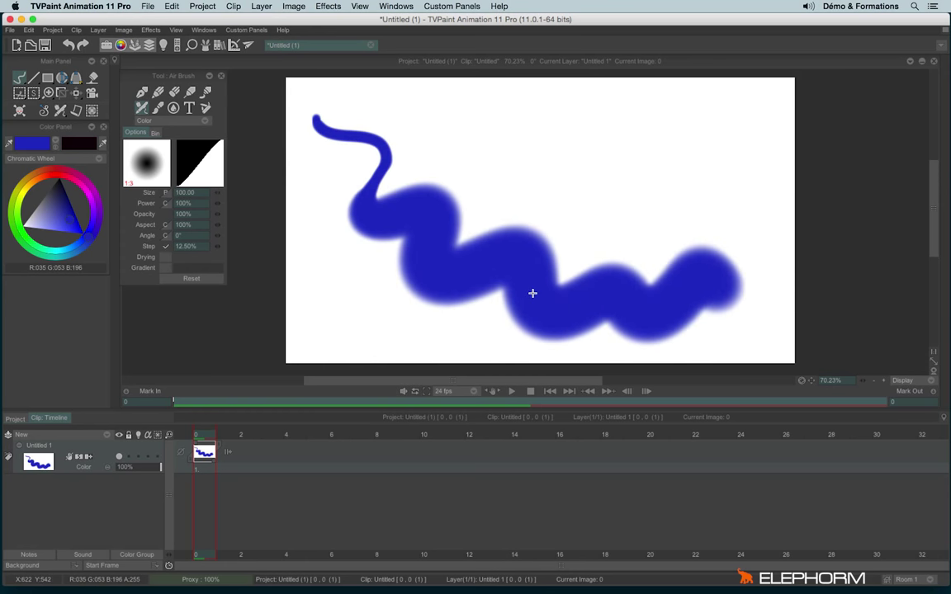
key(BackSpace)
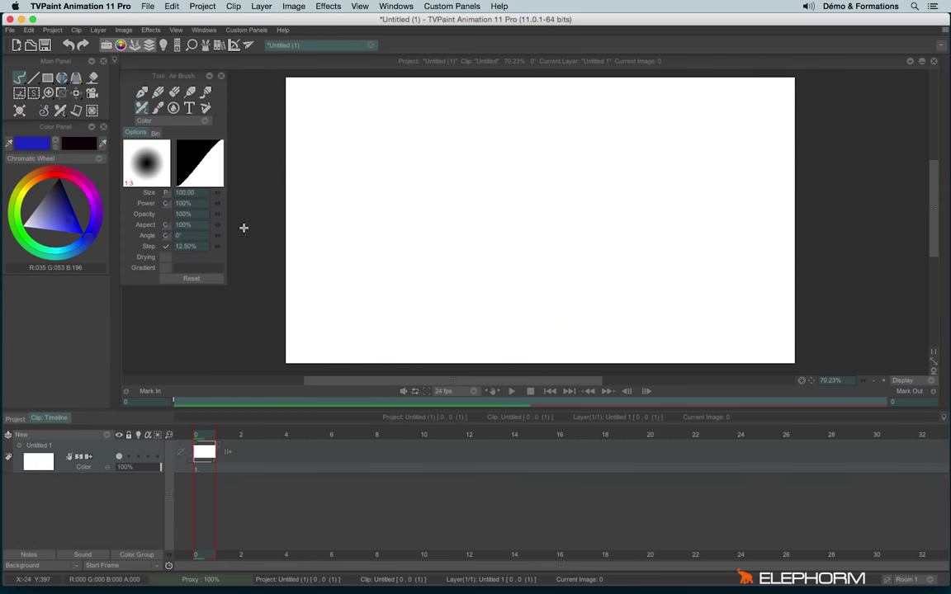
Open the size-versus-pressure Profile Editor and paint broad test strokes.
click(166, 195)
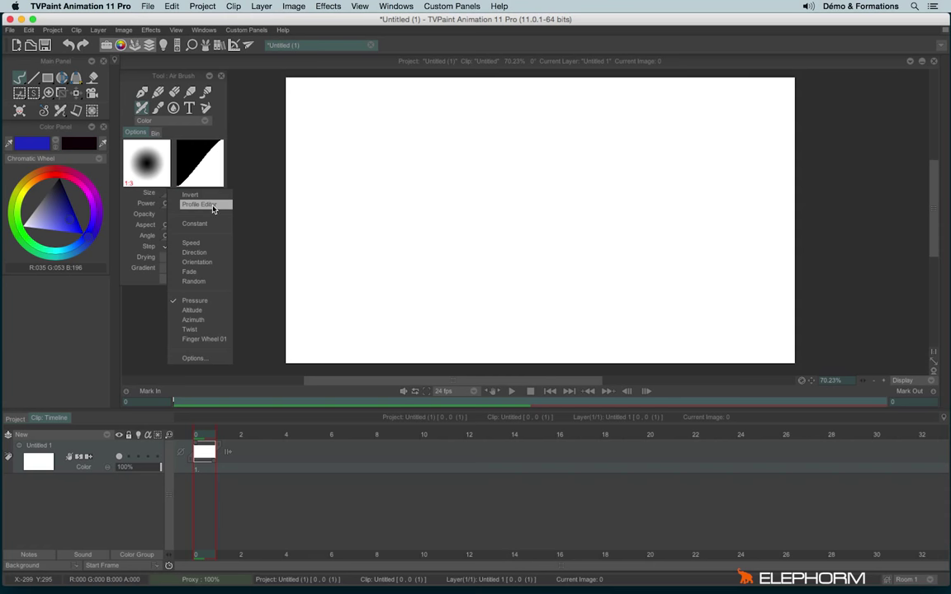
click(213, 205)
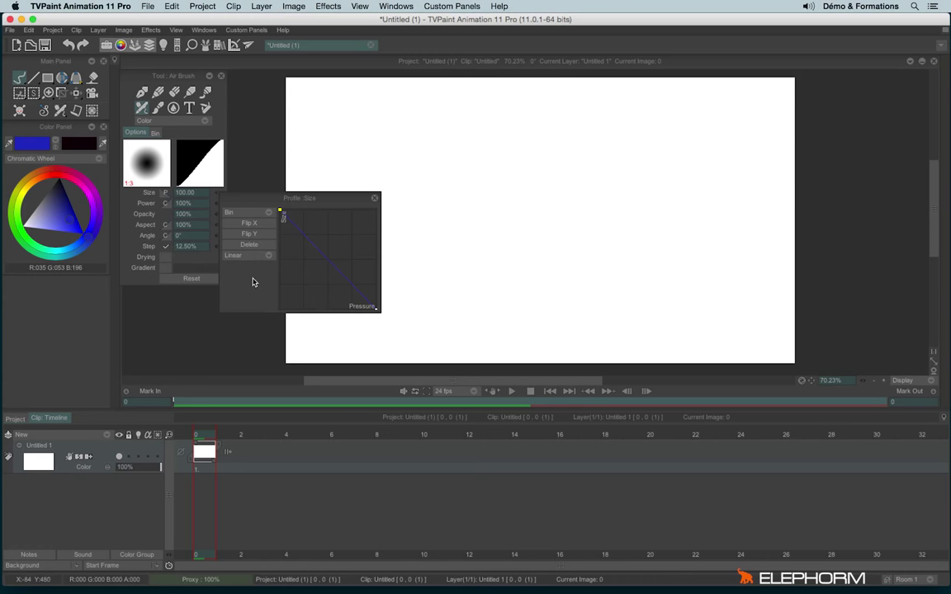
mouse_move(260, 314)
mouse_down()
mouse_move(381, 304)
mouse_move(359, 303)
mouse_up()
mouse_move(329, 123)
mouse_down()
mouse_move(417, 223)
mouse_move(520, 229)
mouse_move(458, 302)
mouse_move(435, 265)
mouse_move(539, 237)
mouse_up()
Paint tapering strokes ending in round dabs, then clear the canvas.
click(610, 201)
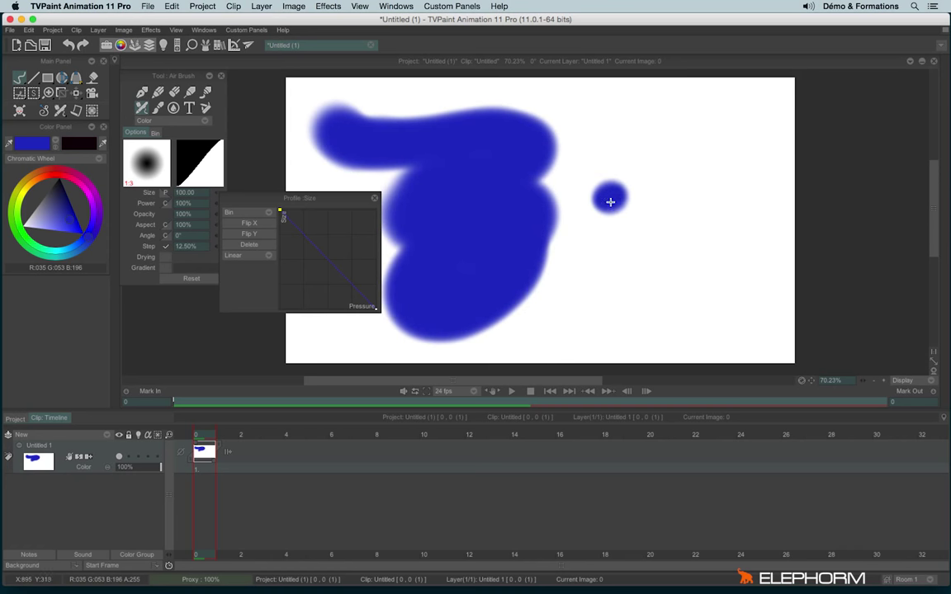
drag(642, 204, 713, 246)
click(722, 257)
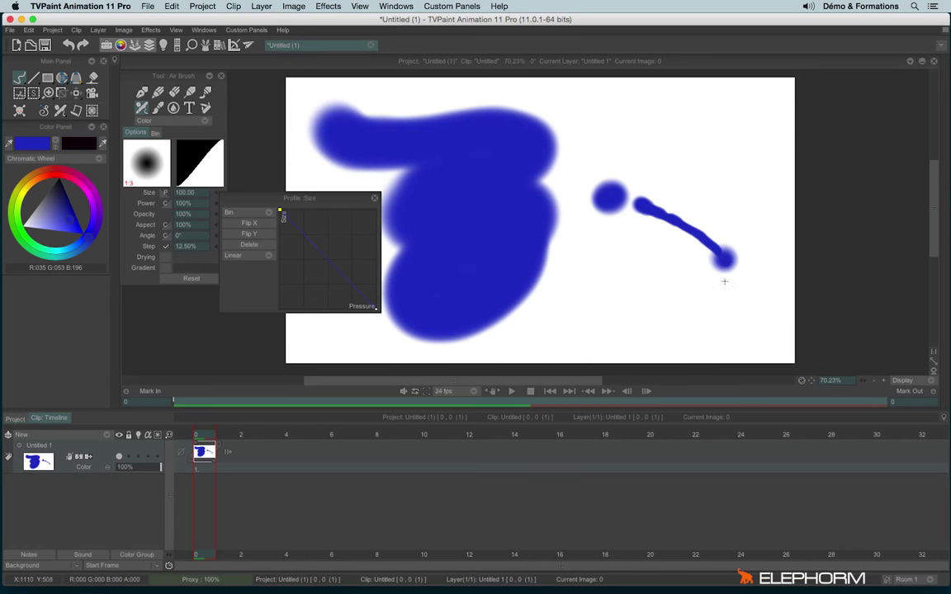
drag(642, 274, 537, 345)
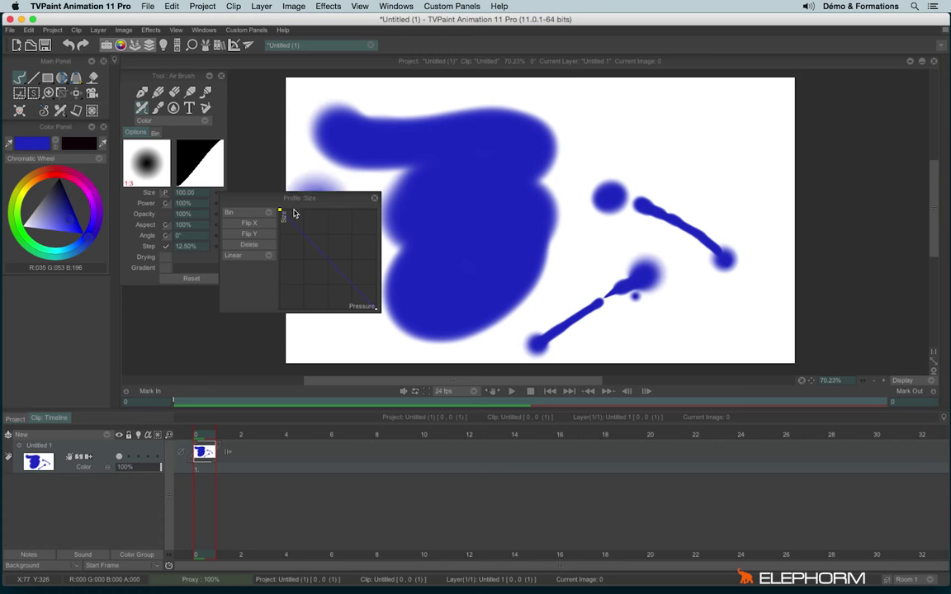
click(297, 175)
key(BackSpace)
Flip the size profile to rising, add four zigzag points, and test with a looping stroke.
click(296, 170)
key(BackSpace)
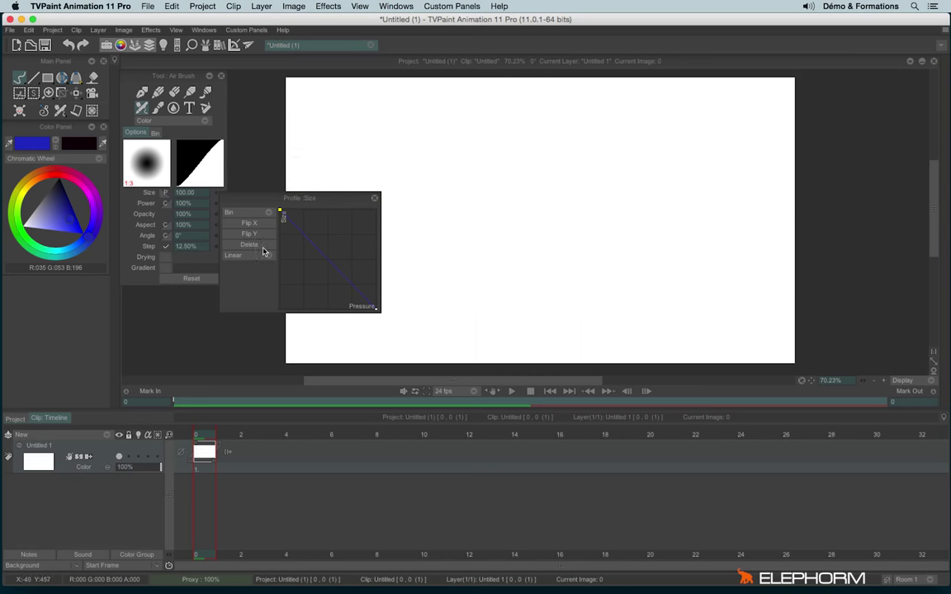
click(248, 223)
click(299, 241)
click(318, 293)
click(325, 227)
click(346, 264)
mouse_move(451, 148)
mouse_down()
mouse_move(690, 212)
mouse_move(531, 259)
mouse_move(412, 245)
mouse_move(392, 153)
mouse_move(611, 140)
mouse_move(697, 318)
mouse_move(468, 234)
mouse_move(458, 323)
mouse_move(562, 231)
mouse_move(378, 101)
mouse_move(409, 188)
mouse_move(334, 318)
mouse_move(684, 213)
mouse_move(644, 277)
mouse_up()
key(BackSpace)
Remove the extra points, switch the size curve to Spline, and drag a middle point into an S-curve.
click(258, 246)
click(257, 246)
click(259, 246)
click(262, 257)
click(280, 266)
click(326, 275)
mouse_move(326, 275)
mouse_down()
mouse_move(369, 268)
mouse_move(364, 286)
mouse_move(342, 290)
mouse_up()
Paint two thin-to-thick test strokes with the S-curve, then clear the canvas.
mouse_move(376, 128)
mouse_down()
mouse_move(554, 167)
mouse_move(580, 296)
mouse_up()
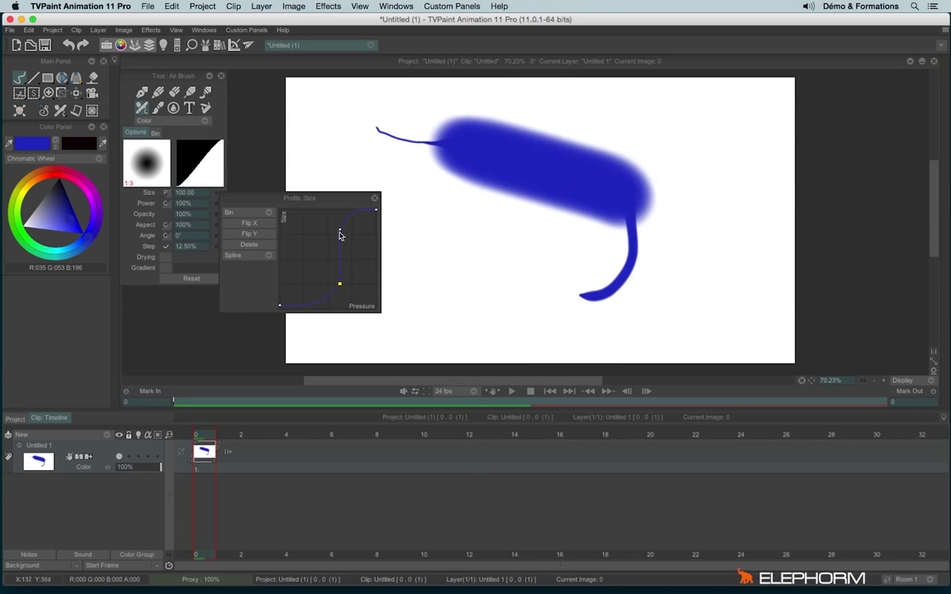
mouse_move(400, 195)
mouse_down()
mouse_move(499, 254)
mouse_move(454, 319)
mouse_move(632, 312)
mouse_move(685, 121)
mouse_move(724, 156)
mouse_move(729, 293)
mouse_move(562, 236)
mouse_move(423, 208)
mouse_move(347, 157)
mouse_up()
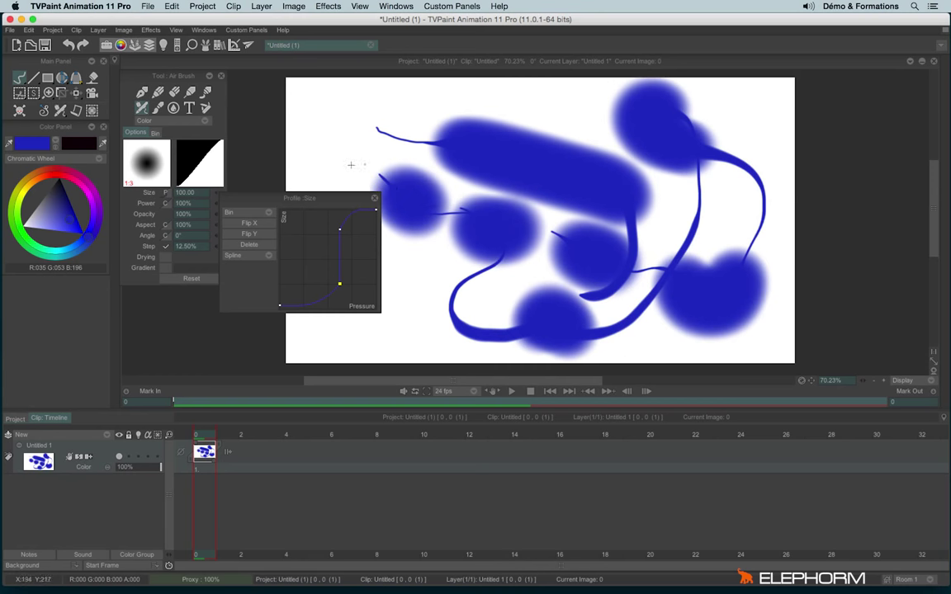
key(BackSpace)
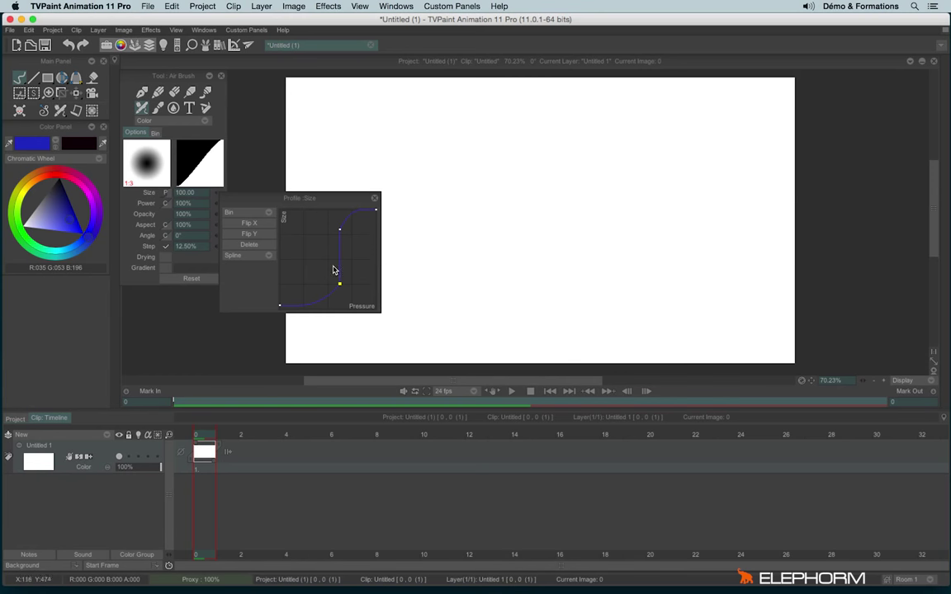